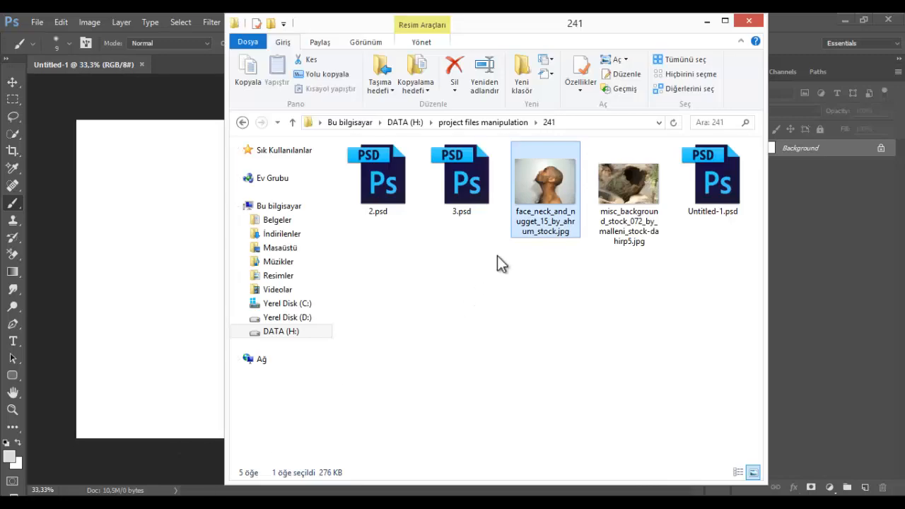
# - Place face_neck_and_nugget_15_by_ahrum_stock.jpg from the 241 folder, enlarge it and position the shoulders off the lower canvas edge
pyautogui.moveTo(554, 179); pyautogui.dragTo(168, 257)
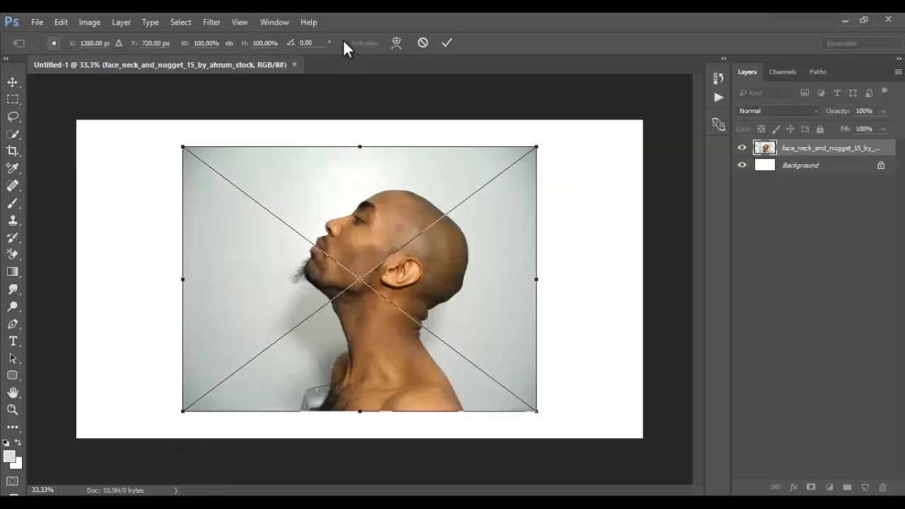
pyautogui.moveTo(182, 51); pyautogui.dragTo(201, 53)
pyautogui.moveTo(283, 173); pyautogui.dragTo(275, 202)
pyautogui.click(447, 42)
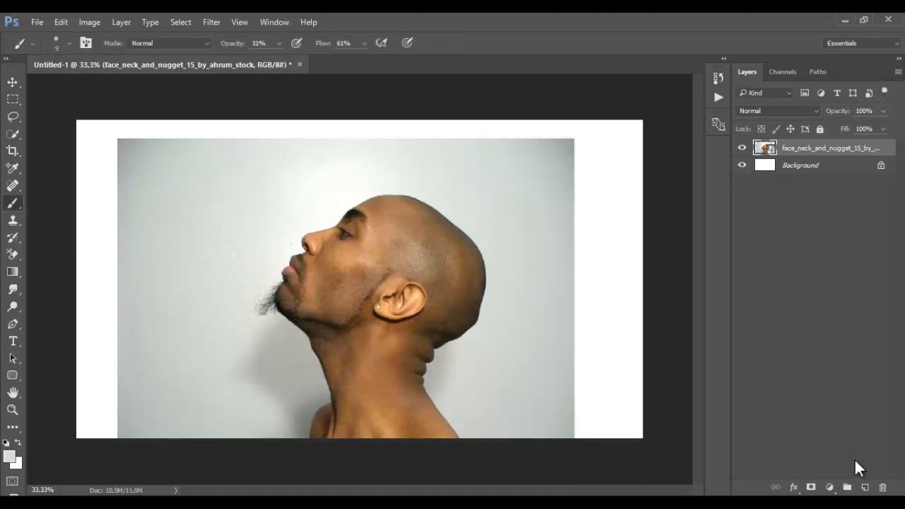
# - Add a Solid Color fill layer in #d8dde0 between the Background and the portrait layer
pyautogui.click(833, 487)
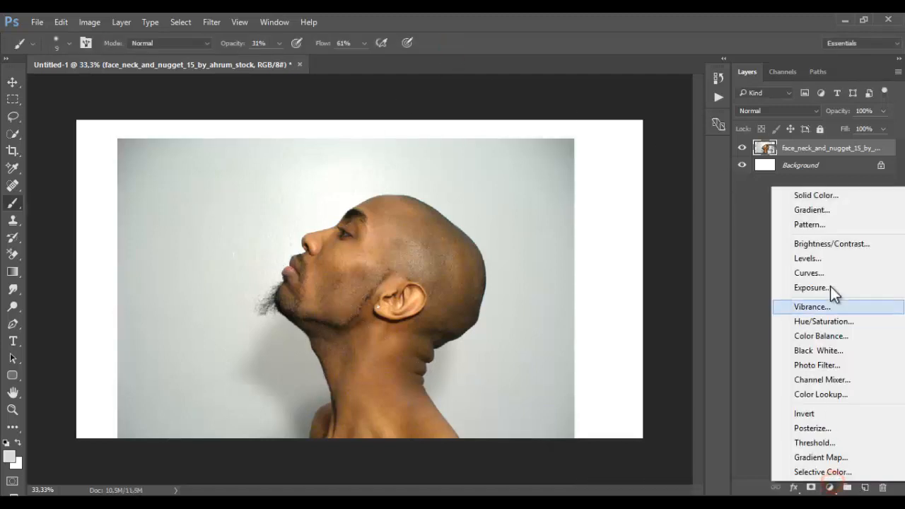
pyautogui.click(819, 169)
pyautogui.click(829, 487)
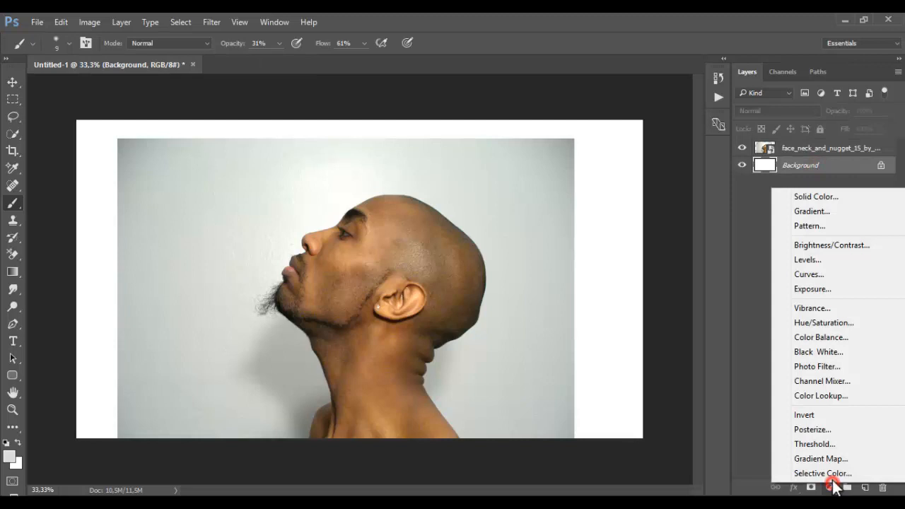
pyautogui.click(822, 199)
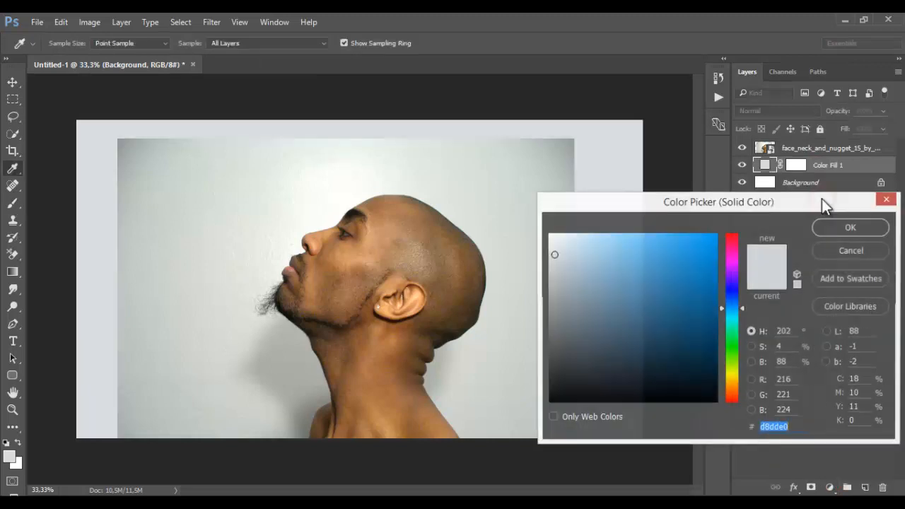
pyautogui.click(850, 228)
pyautogui.press('b')
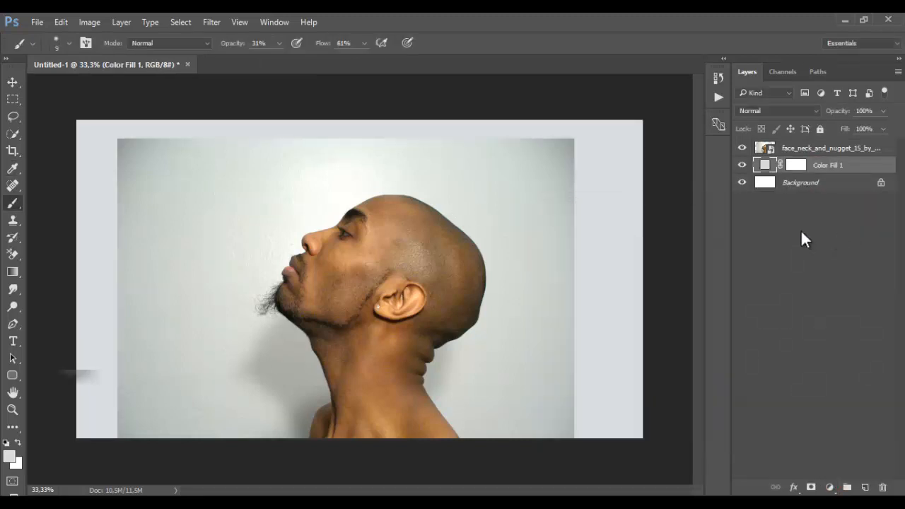
# - Add a layer mask to the portrait layer and set a 275 px brush for masking in black
pyautogui.click(802, 151)
pyautogui.click(811, 488)
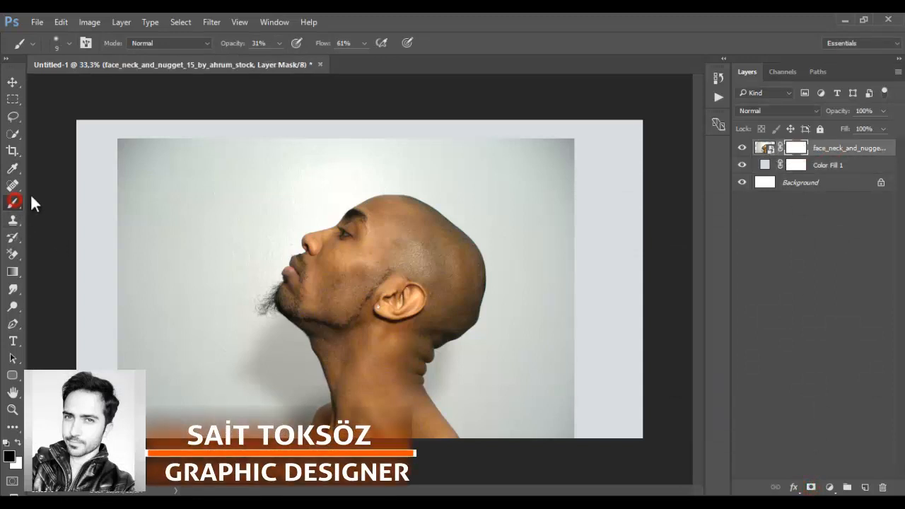
pyautogui.rightClick(126, 199)
pyautogui.moveTo(232, 227); pyautogui.dragTo(262, 231)
# - Paint black on the portrait's mask at 31% opacity to fade the photo's left edge and upper-left corner into the fill color
pyautogui.click(131, 145)
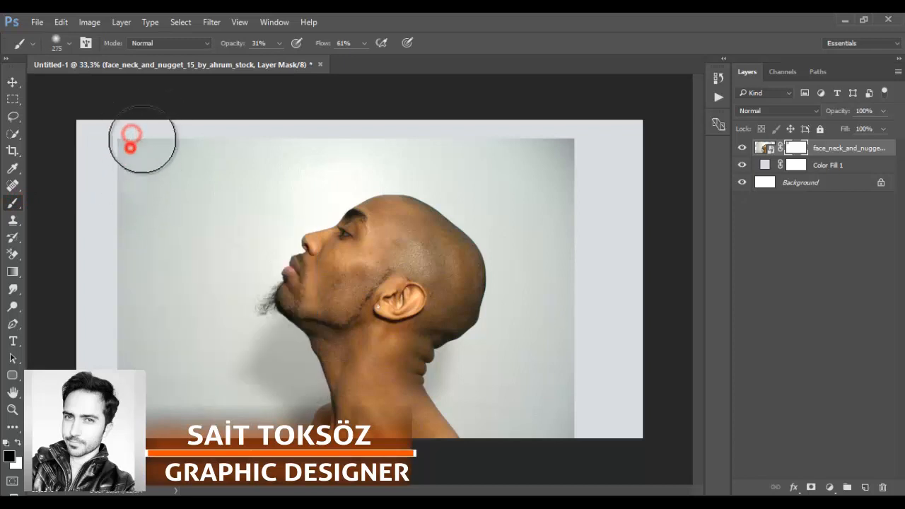
pyautogui.moveTo(132, 154); pyautogui.dragTo(116, 285)
pyautogui.moveTo(144, 238); pyautogui.dragTo(127, 226)
pyautogui.moveTo(135, 273)
pyautogui.mouseDown()
pyautogui.moveTo(120, 374)
pyautogui.moveTo(126, 336)
pyautogui.mouseUp()
pyautogui.moveTo(147, 428); pyautogui.dragTo(168, 374)
pyautogui.moveTo(160, 363); pyautogui.dragTo(153, 339)
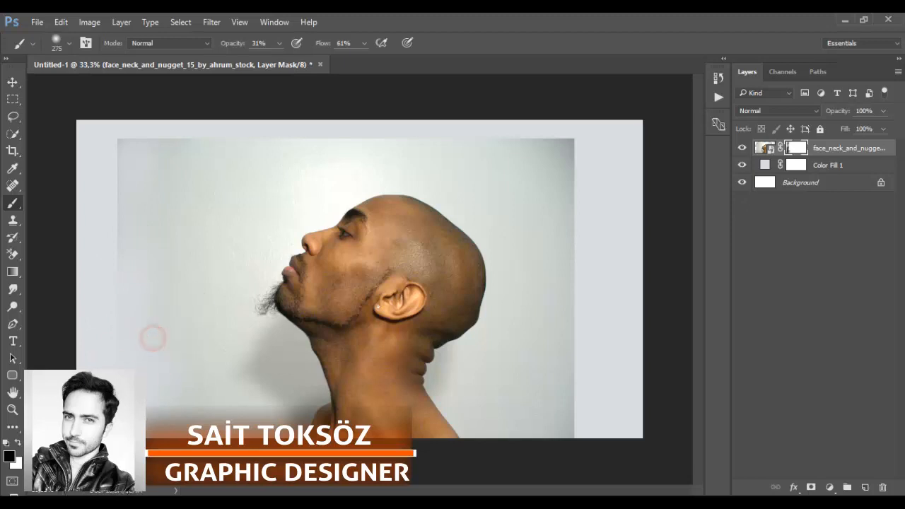
pyautogui.moveTo(179, 441); pyautogui.dragTo(190, 430)
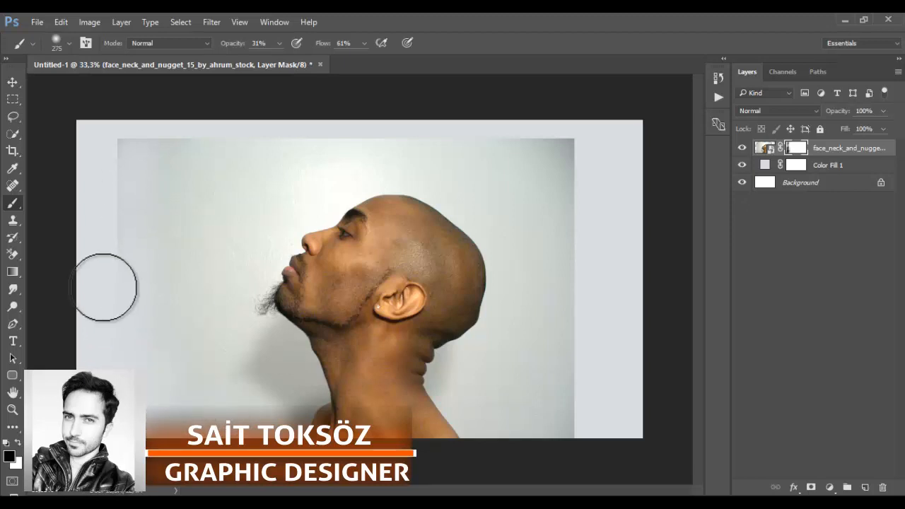
pyautogui.moveTo(123, 168); pyautogui.dragTo(106, 206)
pyautogui.moveTo(123, 139)
pyautogui.mouseDown()
pyautogui.moveTo(109, 170)
pyautogui.moveTo(109, 203)
pyautogui.moveTo(126, 237)
pyautogui.moveTo(114, 272)
pyautogui.mouseUp()
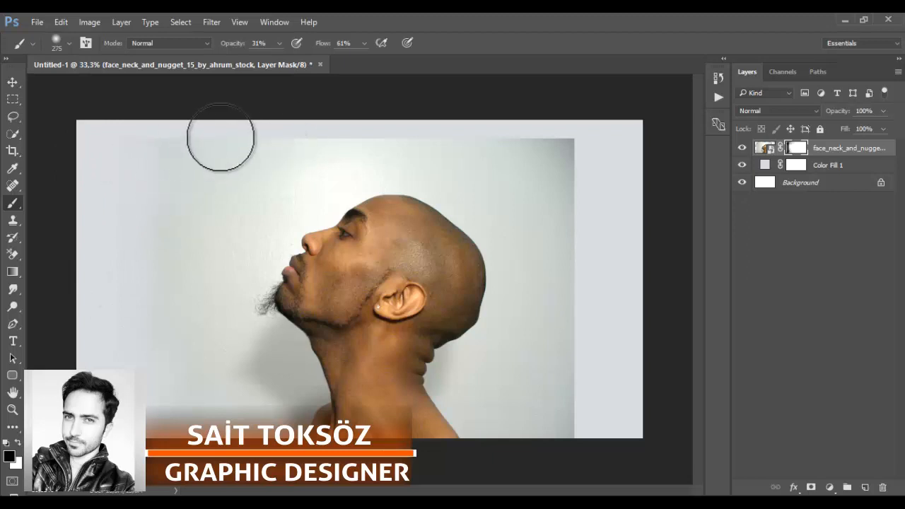
pyautogui.moveTo(220, 137); pyautogui.dragTo(99, 154)
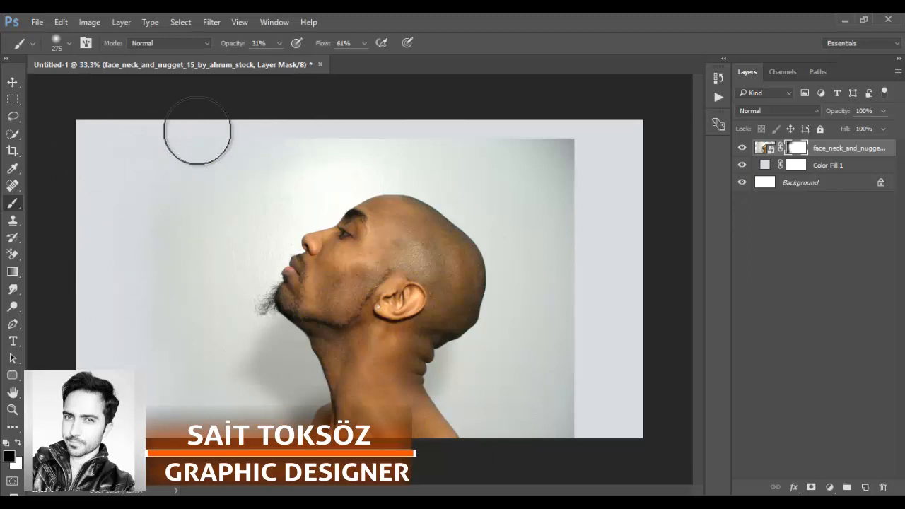
pyautogui.moveTo(132, 233); pyautogui.dragTo(106, 288)
# - Raise the brush opacity to 100% and mask out the photo's hard upper, right and left edges
pyautogui.click(279, 43)
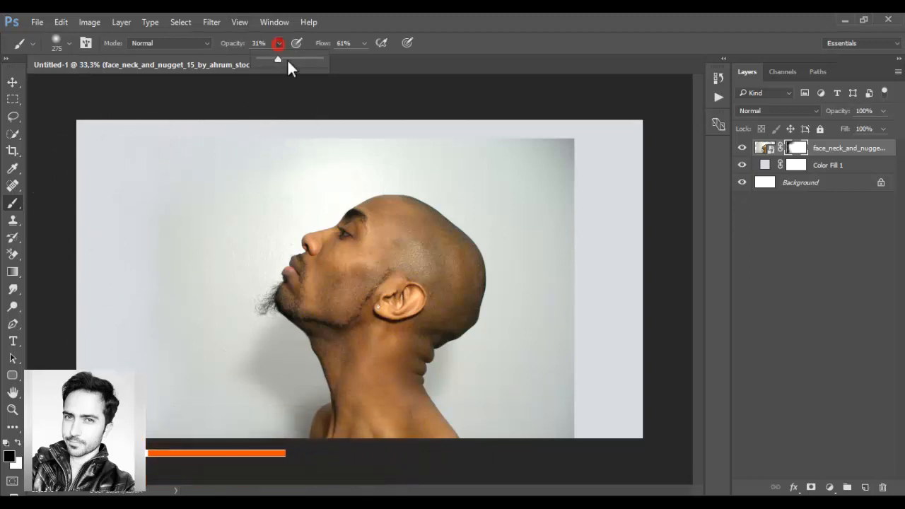
pyautogui.moveTo(576, 126)
pyautogui.mouseDown()
pyautogui.moveTo(587, 439)
pyautogui.moveTo(579, 327)
pyautogui.moveTo(577, 425)
pyautogui.moveTo(584, 139)
pyautogui.moveTo(580, 245)
pyautogui.moveTo(581, 134)
pyautogui.moveTo(430, 125)
pyautogui.moveTo(577, 123)
pyautogui.moveTo(209, 131)
pyautogui.mouseUp()
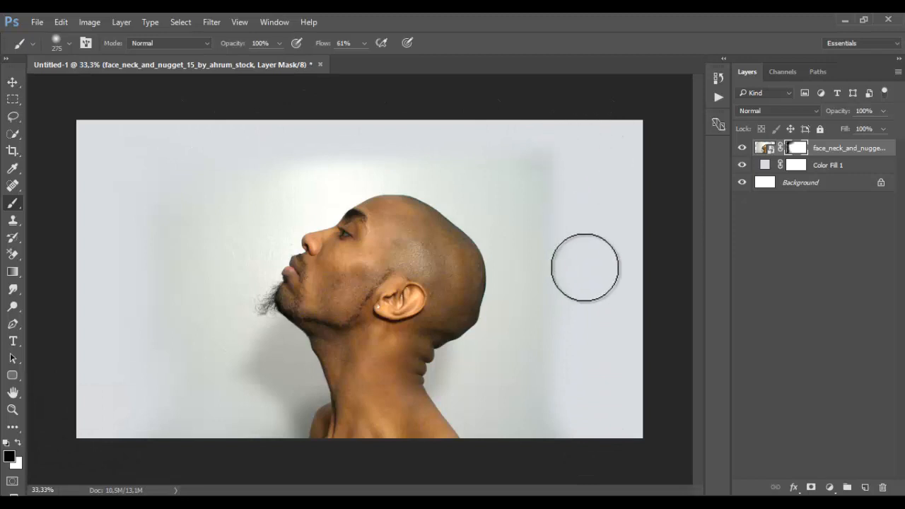
pyautogui.moveTo(145, 151)
pyautogui.mouseDown()
pyautogui.moveTo(162, 406)
pyautogui.moveTo(152, 455)
pyautogui.mouseUp()
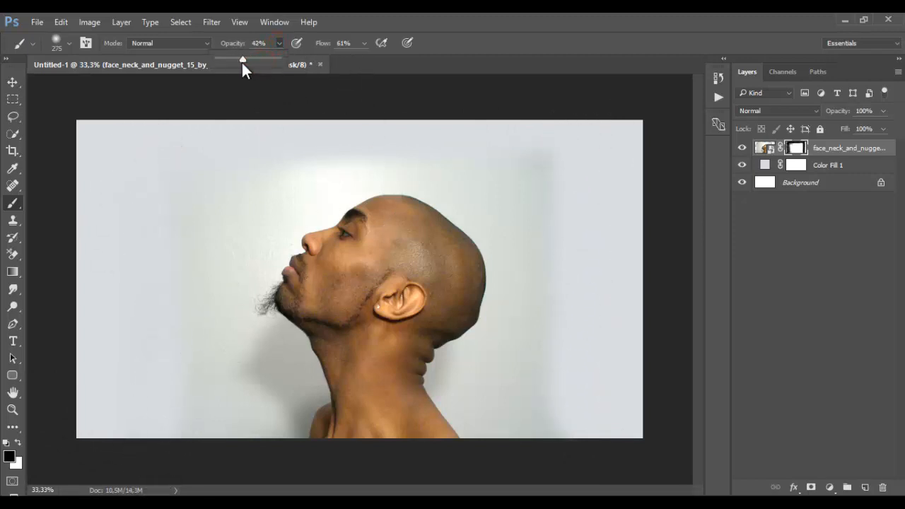
# - Lower the brush opacity to 40% and soften the mask transition around the head on the right, upper and left sides
pyautogui.moveTo(242, 61); pyautogui.dragTo(240, 61)
pyautogui.moveTo(545, 148)
pyautogui.mouseDown()
pyautogui.moveTo(545, 363)
pyautogui.moveTo(536, 404)
pyautogui.mouseUp()
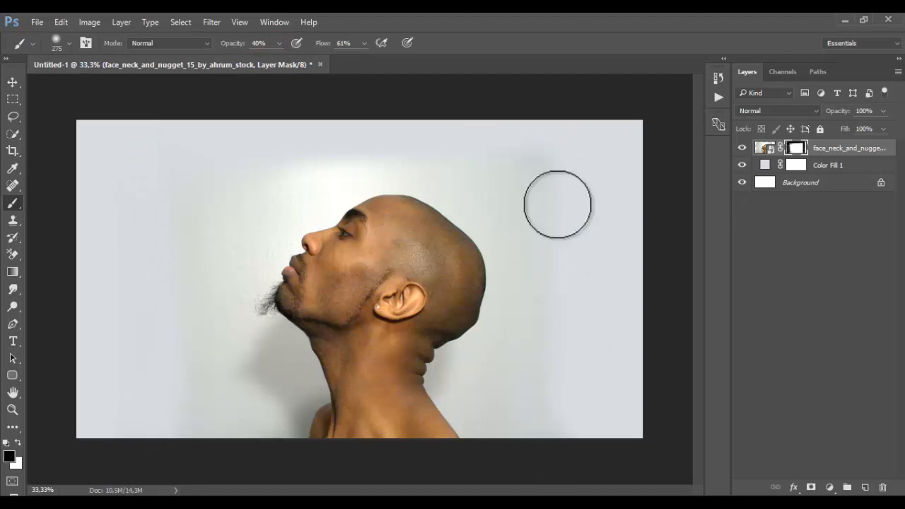
pyautogui.moveTo(558, 204)
pyautogui.mouseDown()
pyautogui.moveTo(554, 234)
pyautogui.moveTo(515, 156)
pyautogui.moveTo(538, 190)
pyautogui.moveTo(534, 165)
pyautogui.mouseUp()
pyautogui.moveTo(538, 178); pyautogui.dragTo(495, 169)
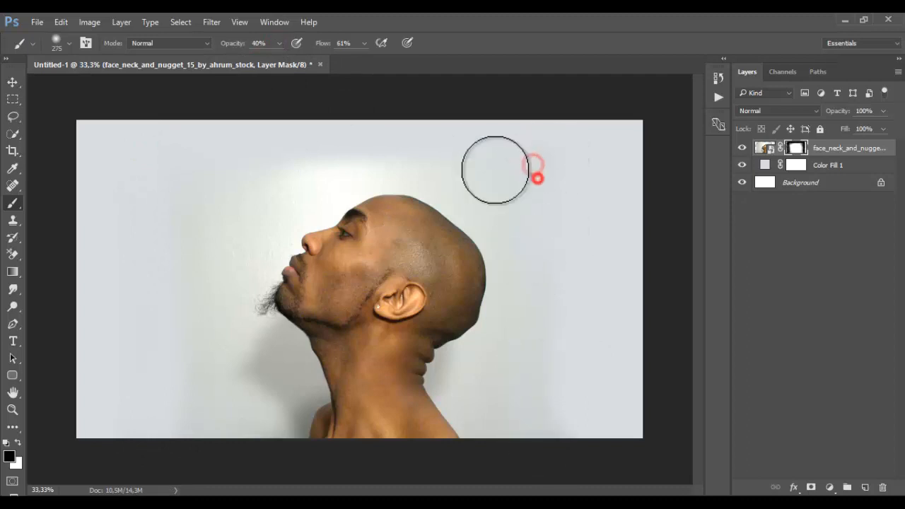
pyautogui.moveTo(164, 332)
pyautogui.mouseDown()
pyautogui.moveTo(196, 309)
pyautogui.moveTo(189, 394)
pyautogui.mouseUp()
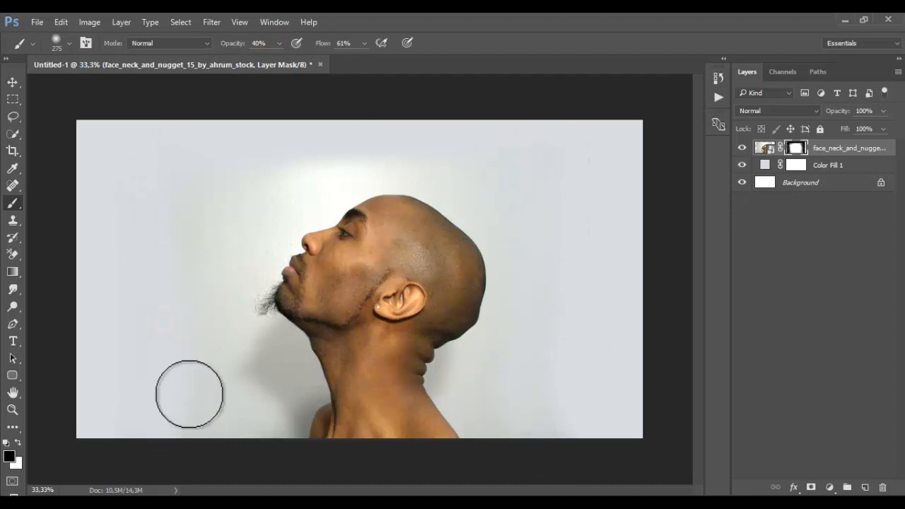
pyautogui.moveTo(339, 157); pyautogui.dragTo(262, 172)
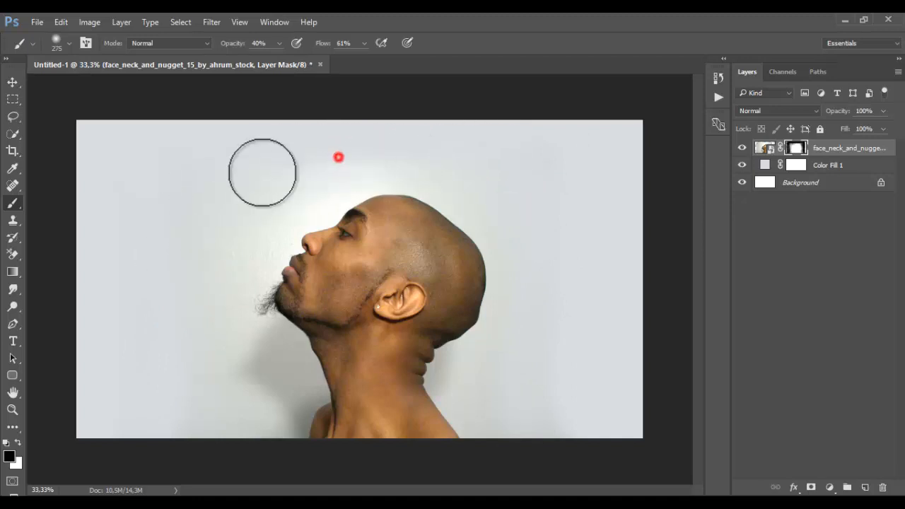
pyautogui.moveTo(196, 155); pyautogui.dragTo(196, 380)
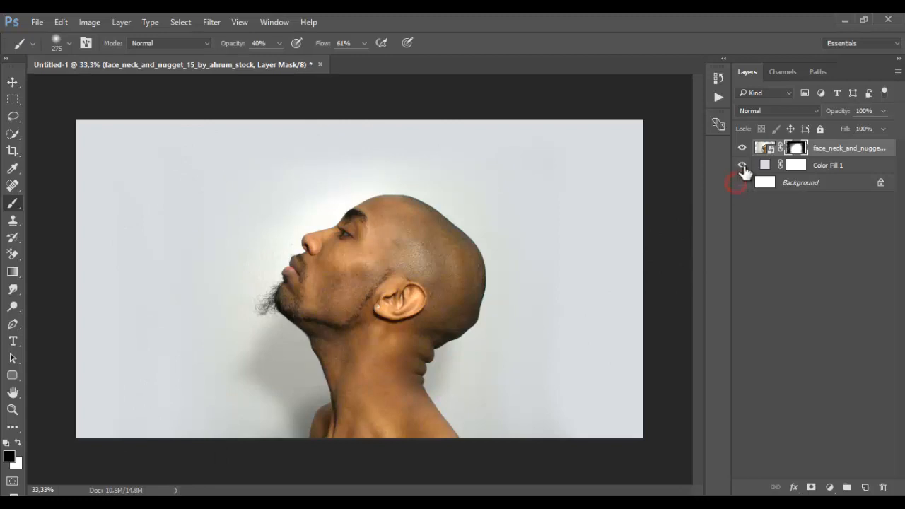
# - Toggle the Color Fill 1 layer's visibility to check the mask and paint out leftover traces of the photo backdrop
pyautogui.click(742, 166)
pyautogui.click(566, 242)
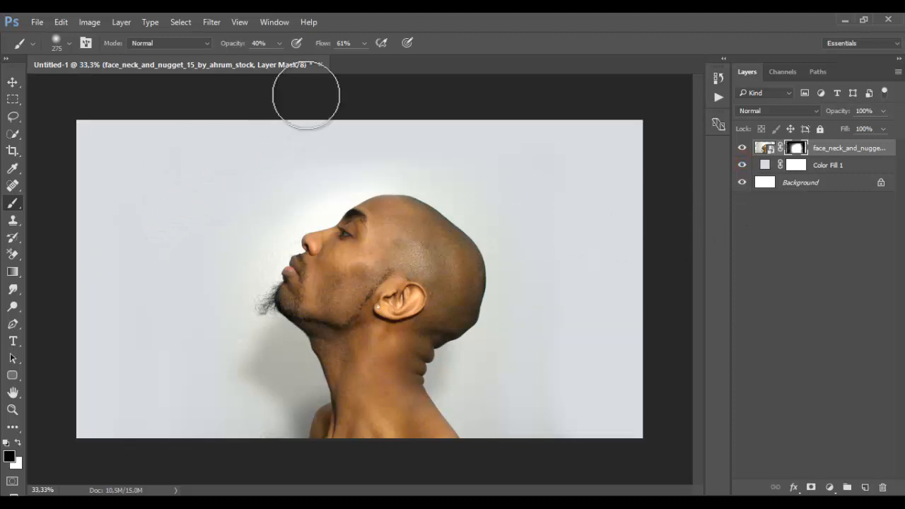
pyautogui.click(118, 171)
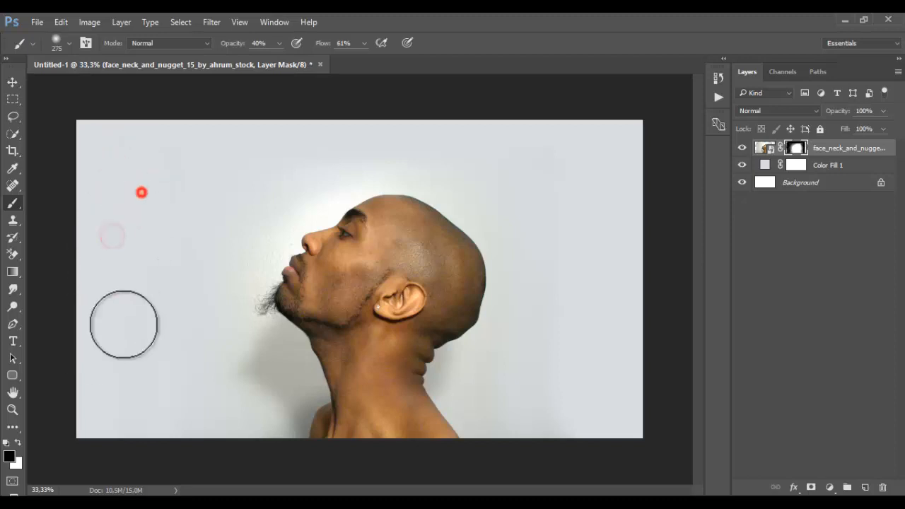
pyautogui.click(742, 165)
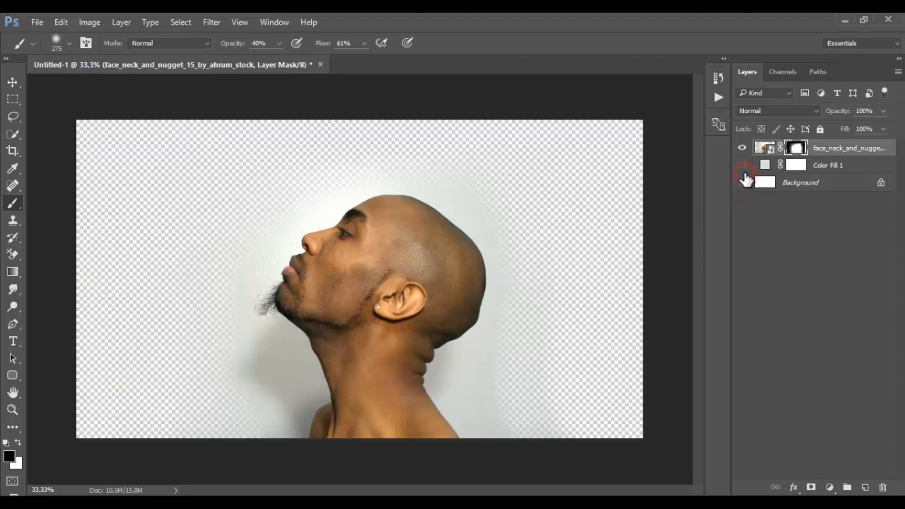
pyautogui.click(742, 165)
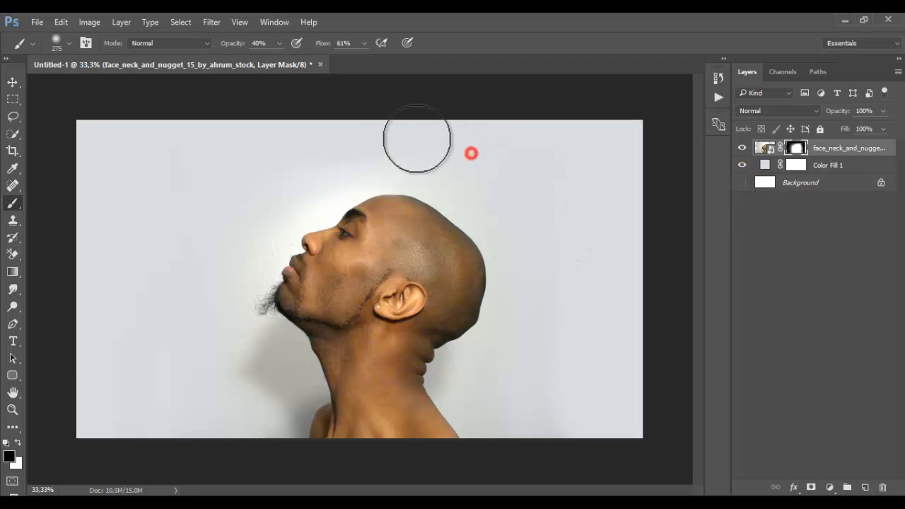
# - Rotate the portrait to -14.14°, shift it down and to the left, and mask out the photo's exposed lower-right corner
pyautogui.click(11, 82)
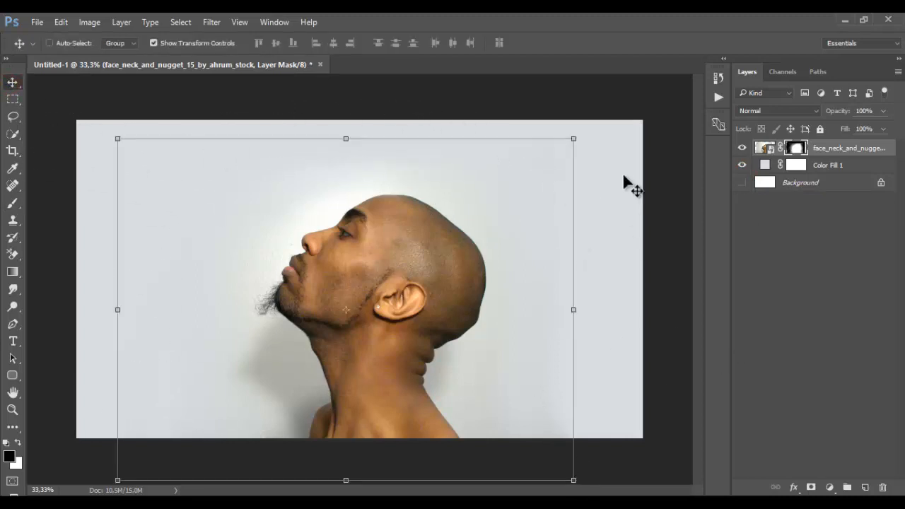
pyautogui.moveTo(584, 125); pyautogui.dragTo(542, 67)
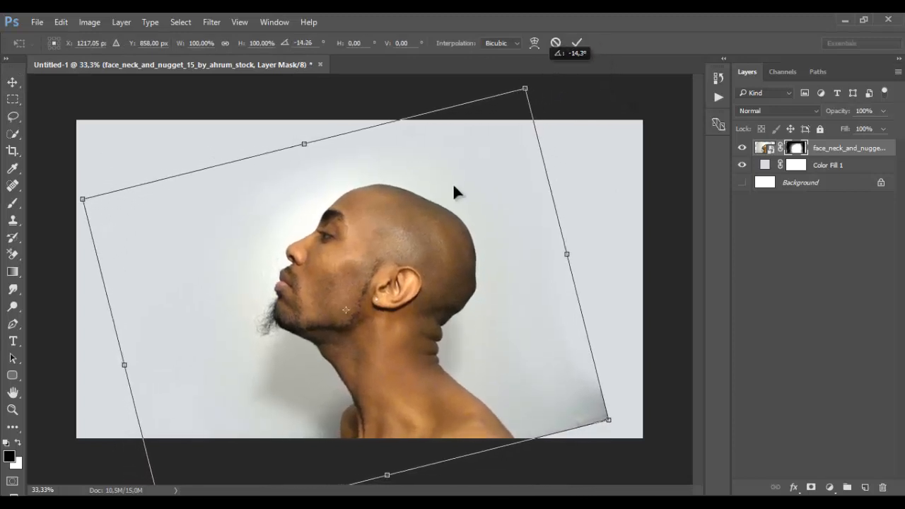
pyautogui.moveTo(423, 222); pyautogui.dragTo(407, 244)
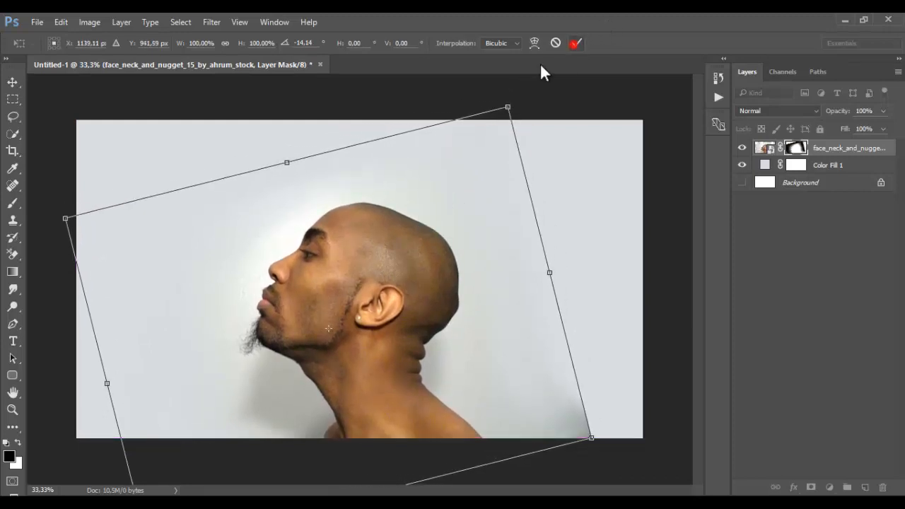
pyautogui.click(577, 43)
pyautogui.click(13, 203)
pyautogui.moveTo(586, 389)
pyautogui.mouseDown()
pyautogui.moveTo(580, 463)
pyautogui.moveTo(568, 440)
pyautogui.moveTo(577, 416)
pyautogui.moveTo(583, 437)
pyautogui.moveTo(577, 416)
pyautogui.moveTo(554, 383)
pyautogui.moveTo(542, 425)
pyautogui.moveTo(557, 392)
pyautogui.moveTo(581, 398)
pyautogui.moveTo(587, 443)
pyautogui.moveTo(602, 376)
pyautogui.mouseUp()
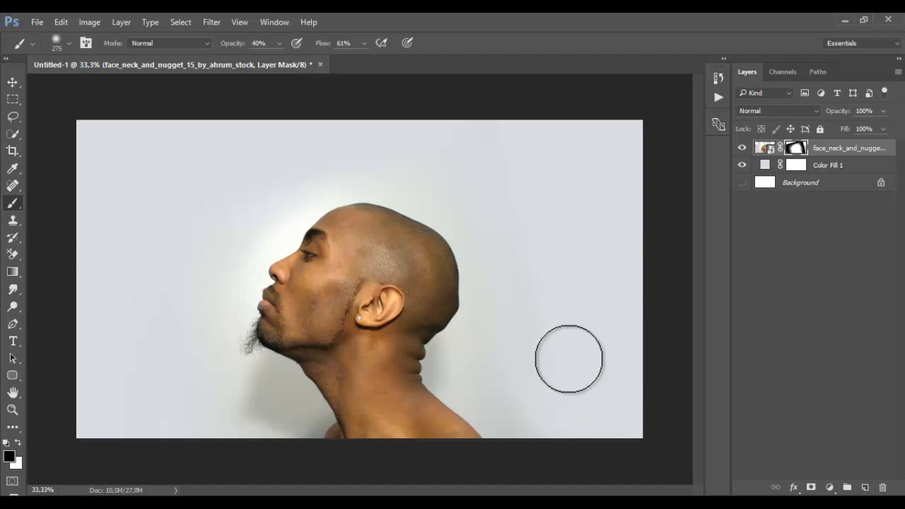
# - Place misc_background_stock_072_by_malleni_stock-dahirp5.jpg above the portrait layer
pyautogui.click(212, 502)
pyautogui.moveTo(631, 197); pyautogui.dragTo(145, 275)
pyautogui.click(446, 43)
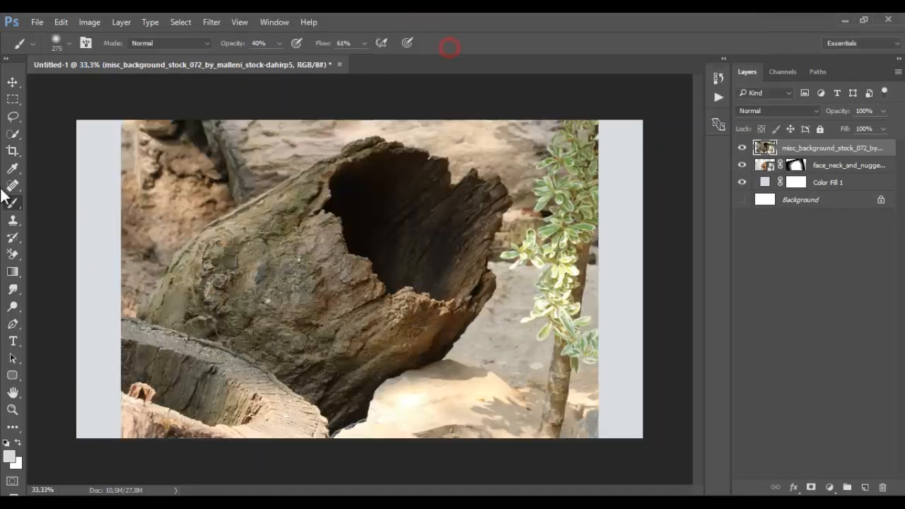
# - Quick-select the hollow log in the stock photo and subtract the leafy patch beside its right rim from the selection
pyautogui.click(14, 134)
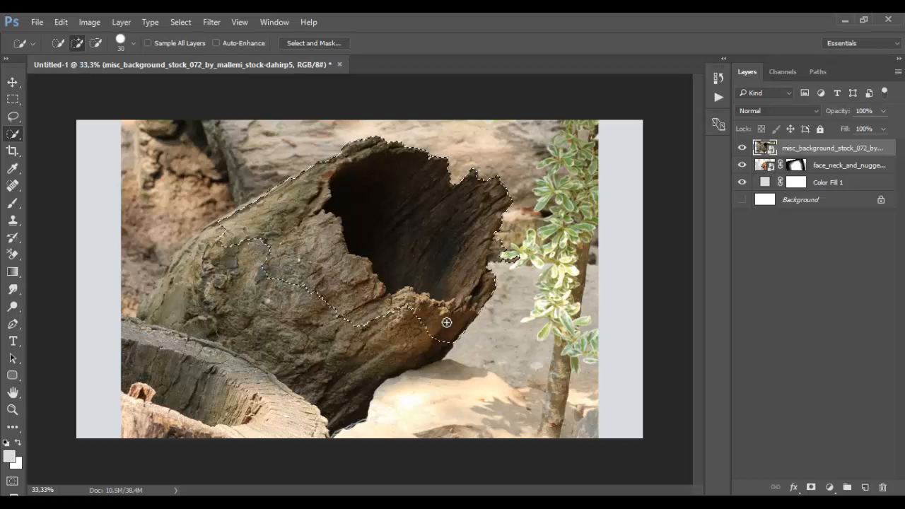
pyautogui.moveTo(447, 322)
pyautogui.mouseDown()
pyautogui.moveTo(394, 356)
pyautogui.moveTo(312, 361)
pyautogui.moveTo(294, 327)
pyautogui.mouseUp()
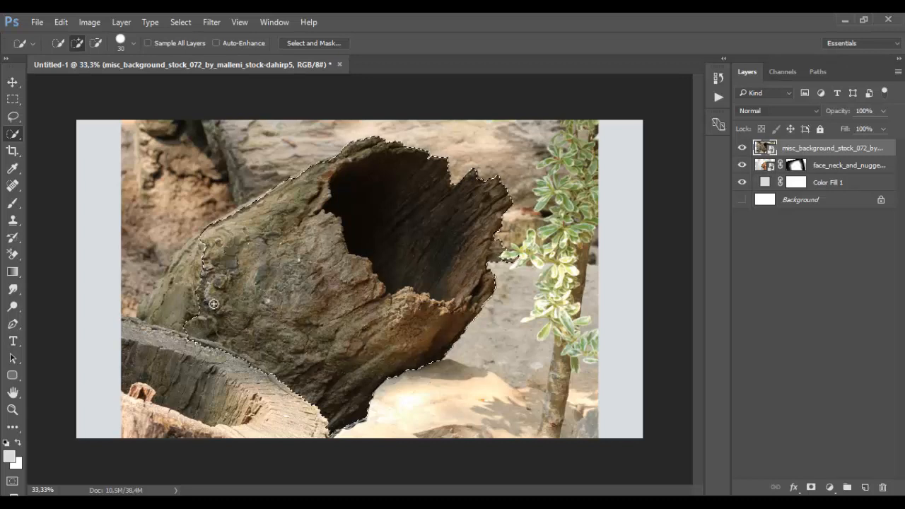
pyautogui.moveTo(160, 300); pyautogui.dragTo(158, 285)
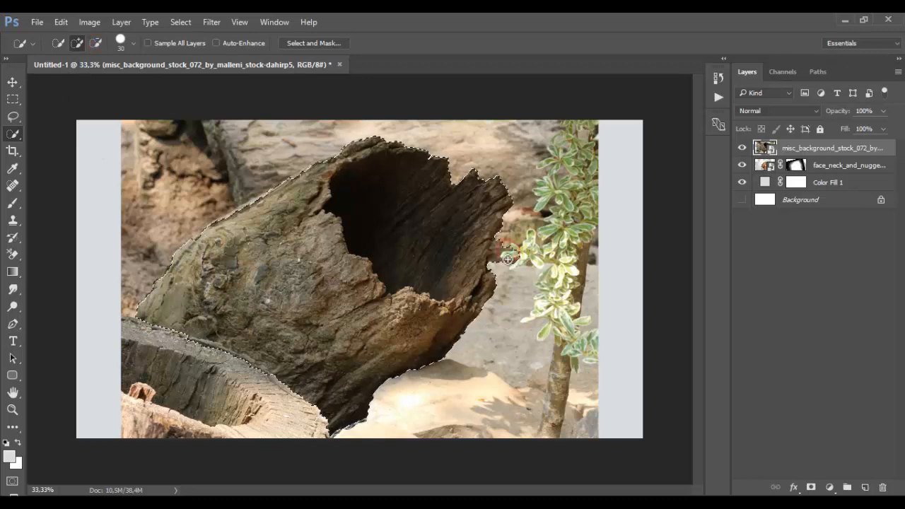
pyautogui.moveTo(531, 238); pyautogui.dragTo(503, 256)
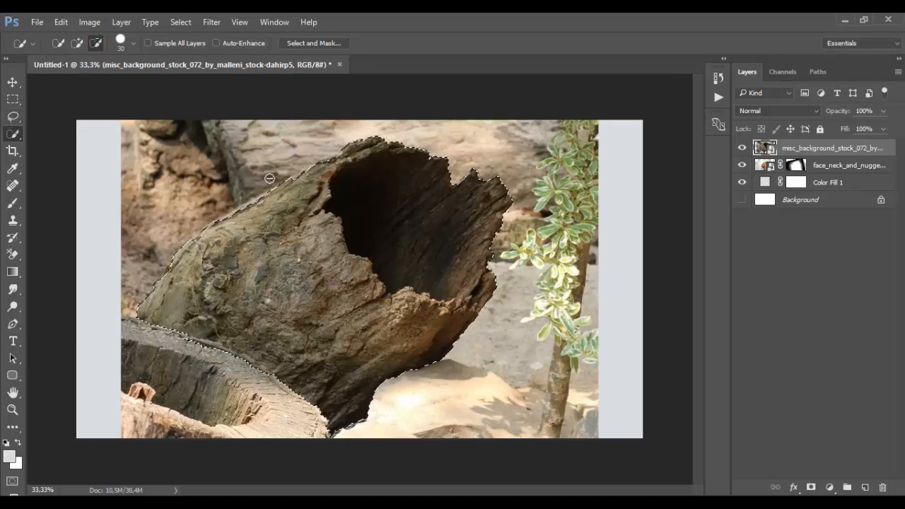
# - Extend the selection to include the missed strip along the log's upper-left edge
pyautogui.press('v')
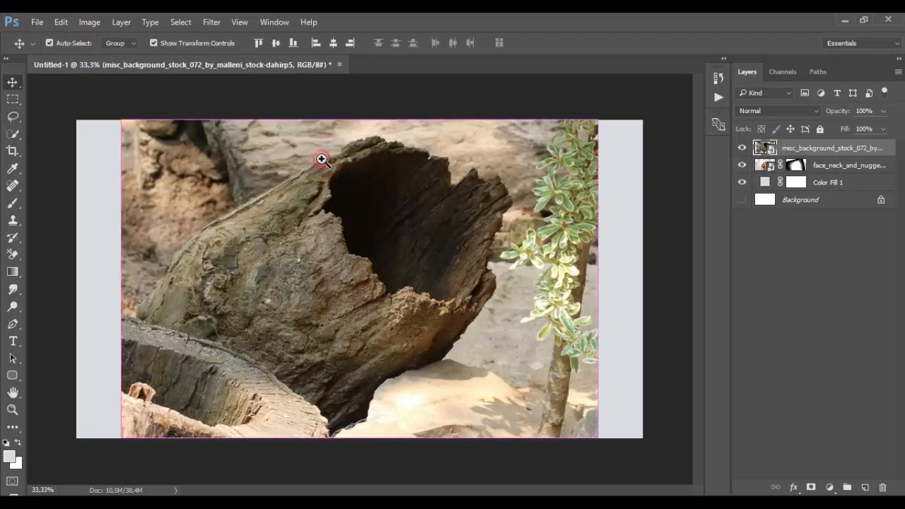
pyautogui.scroll(3, 322, 164)
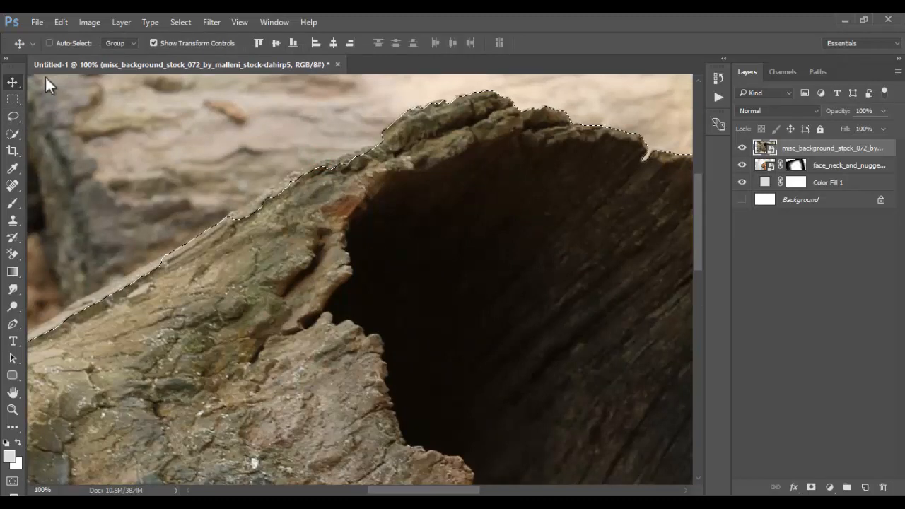
pyautogui.click(12, 135)
pyautogui.click(77, 44)
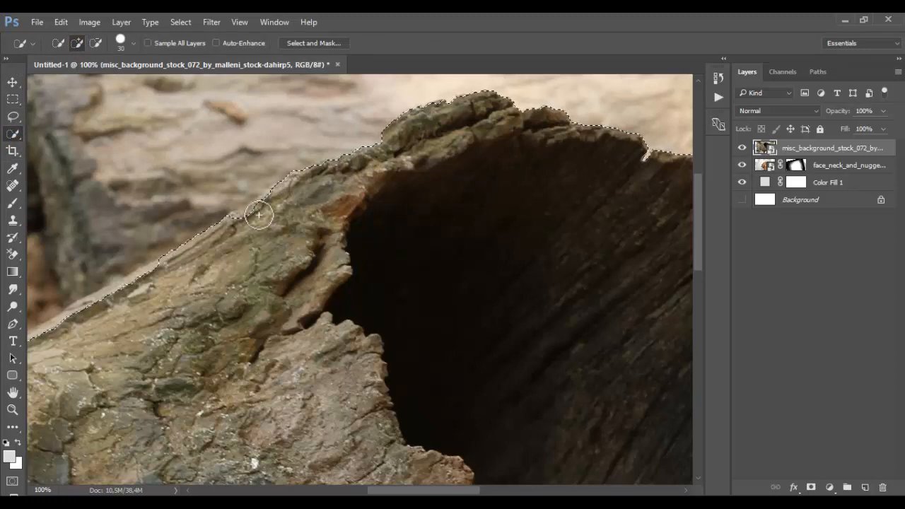
pyautogui.moveTo(270, 208)
pyautogui.mouseDown()
pyautogui.moveTo(188, 278)
pyautogui.moveTo(134, 286)
pyautogui.mouseUp()
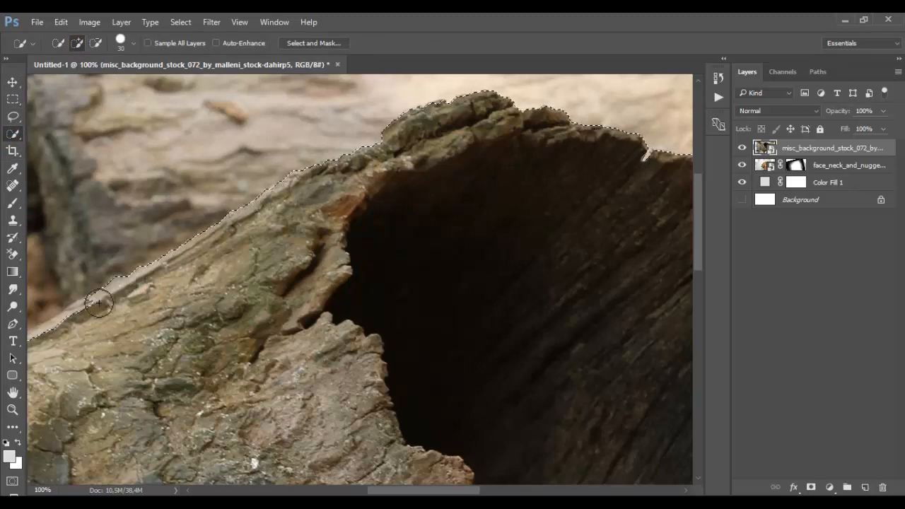
pyautogui.scroll(-3, 216, 327)
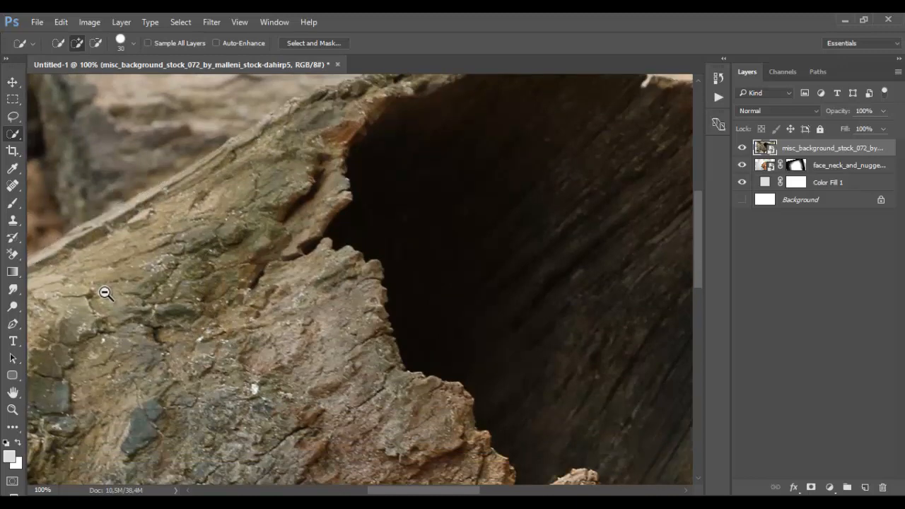
pyautogui.keyDown('alt'); pyautogui.click(104, 293); pyautogui.keyUp('alt')
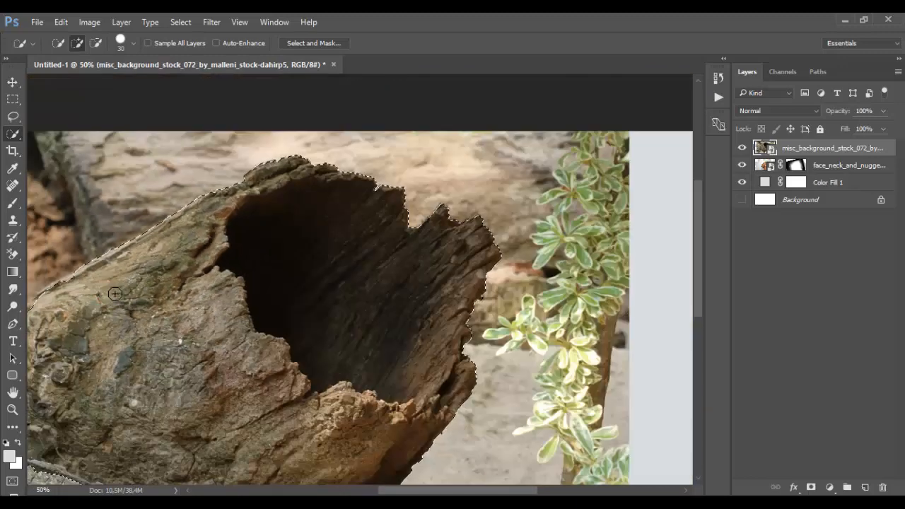
# - Add a layer mask from the selection to isolate the log from its surroundings
pyautogui.click(812, 488)
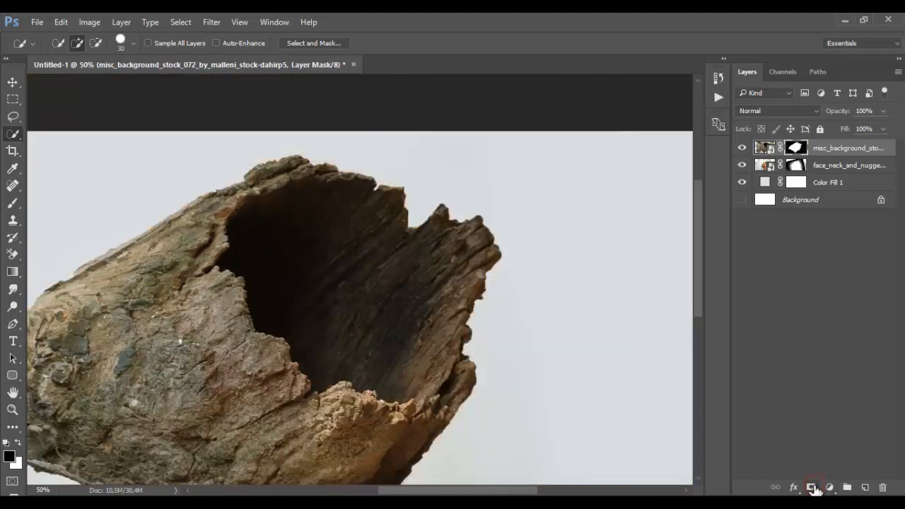
pyautogui.keyDown('alt'); pyautogui.click(340, 328); pyautogui.keyUp('alt')
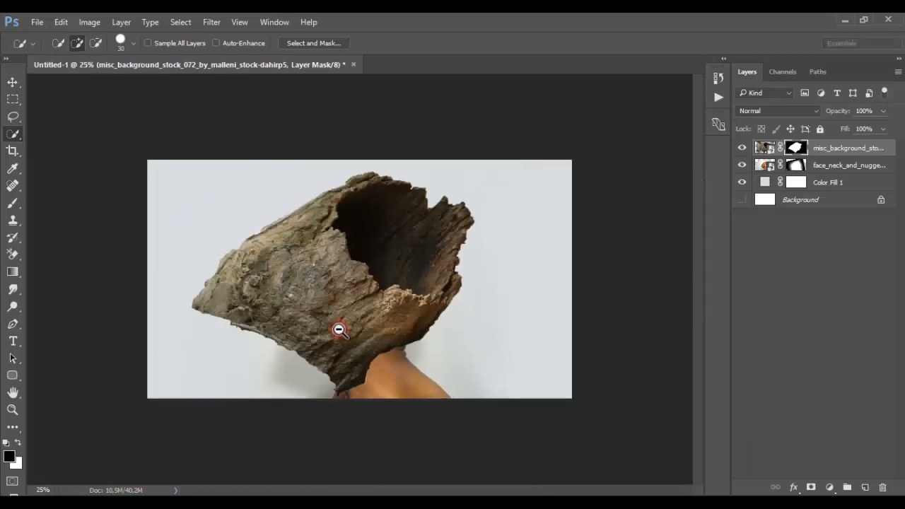
pyautogui.click(373, 278)
pyautogui.click(392, 252)
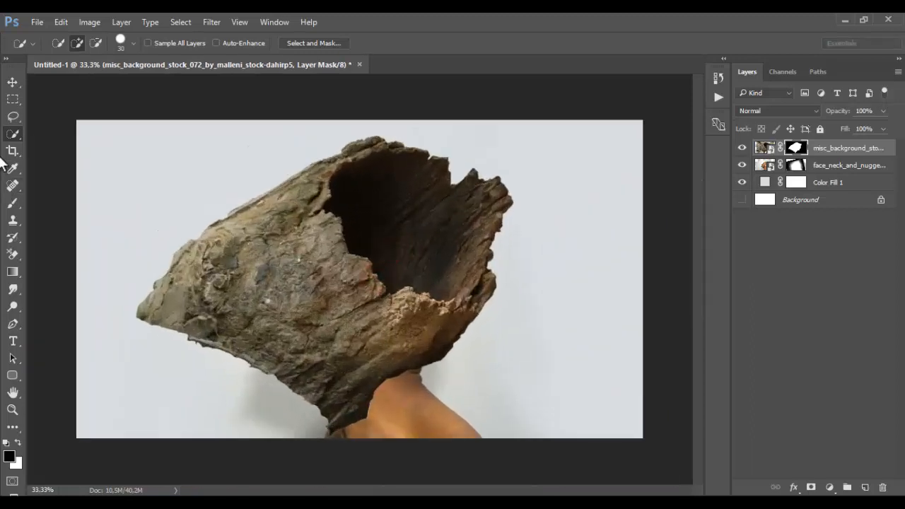
# - Scale the log to about 58.5%, place it over the man's head, and lower its layer opacity to 67%
pyautogui.click(20, 82)
pyautogui.moveTo(119, 119); pyautogui.dragTo(320, 253)
pyautogui.moveTo(392, 341); pyautogui.dragTo(337, 270)
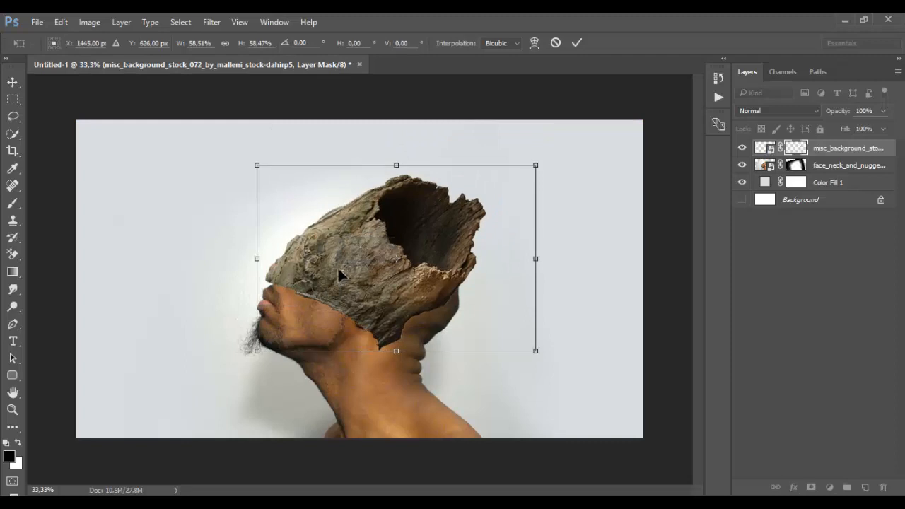
pyautogui.moveTo(868, 128); pyautogui.dragTo(859, 129)
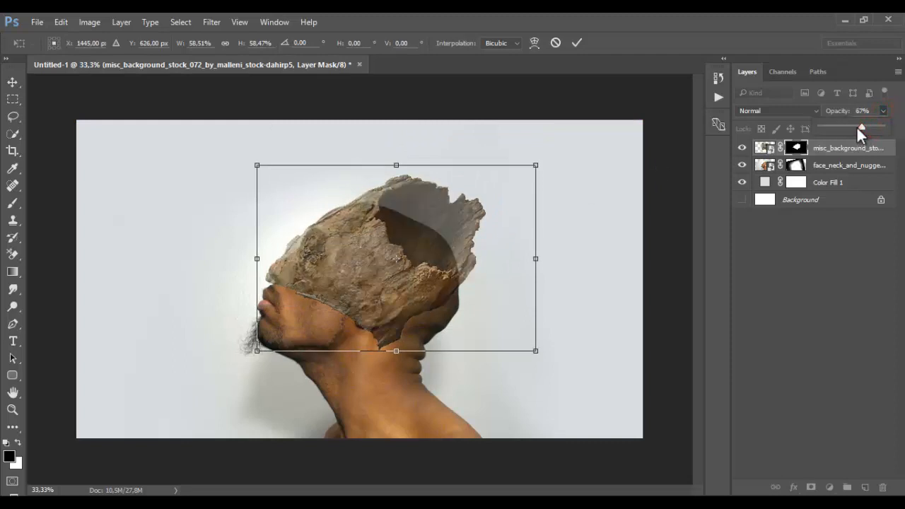
# - Rotate the log to -14.08°, enlarge it to about 62.7%, and shift it down and left over the face
pyautogui.moveTo(239, 151); pyautogui.dragTo(212, 188)
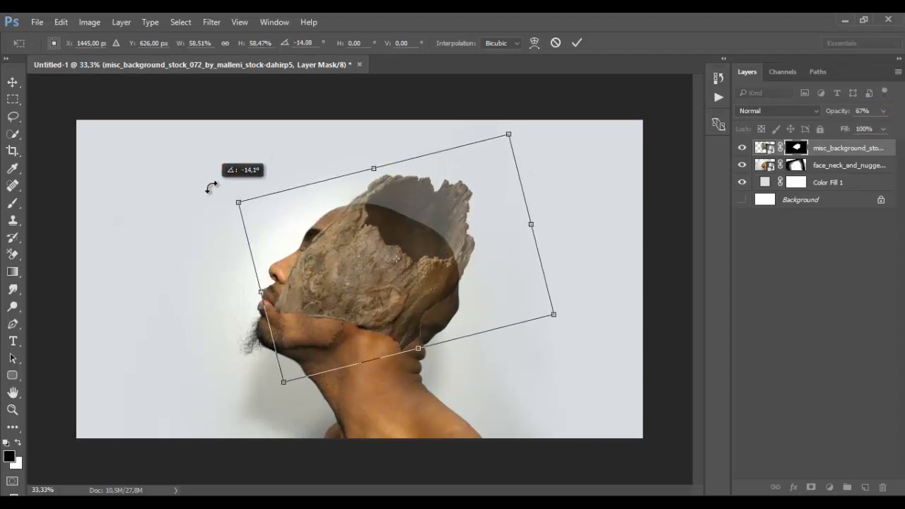
pyautogui.moveTo(373, 252)
pyautogui.mouseDown()
pyautogui.moveTo(352, 258)
pyautogui.moveTo(369, 269)
pyautogui.mouseUp()
pyautogui.moveTo(532, 328); pyautogui.dragTo(556, 336)
pyautogui.keyDown('ctrl'); pyautogui.click(358, 279); pyautogui.keyUp('ctrl')
pyautogui.keyDown('ctrl'); pyautogui.click(352, 283); pyautogui.keyUp('ctrl')
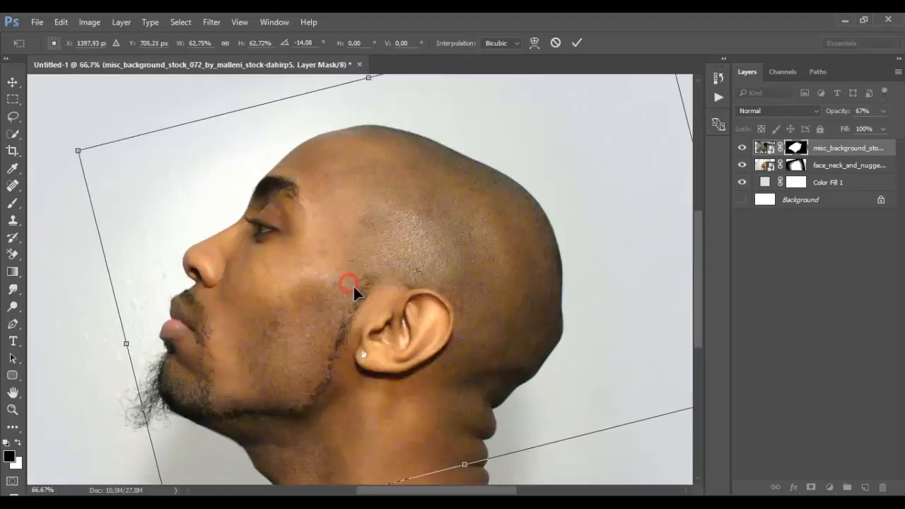
# - Move the log slightly up and left and rotate it to -19.42° to follow the head
pyautogui.moveTo(332, 272)
pyautogui.mouseDown()
pyautogui.moveTo(321, 249)
pyautogui.moveTo(326, 257)
pyautogui.mouseUp()
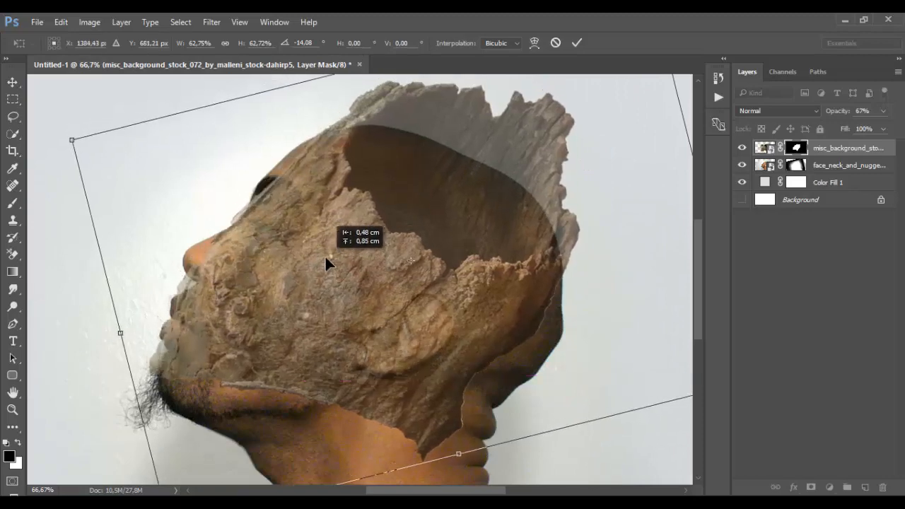
pyautogui.moveTo(61, 120); pyautogui.dragTo(60, 154)
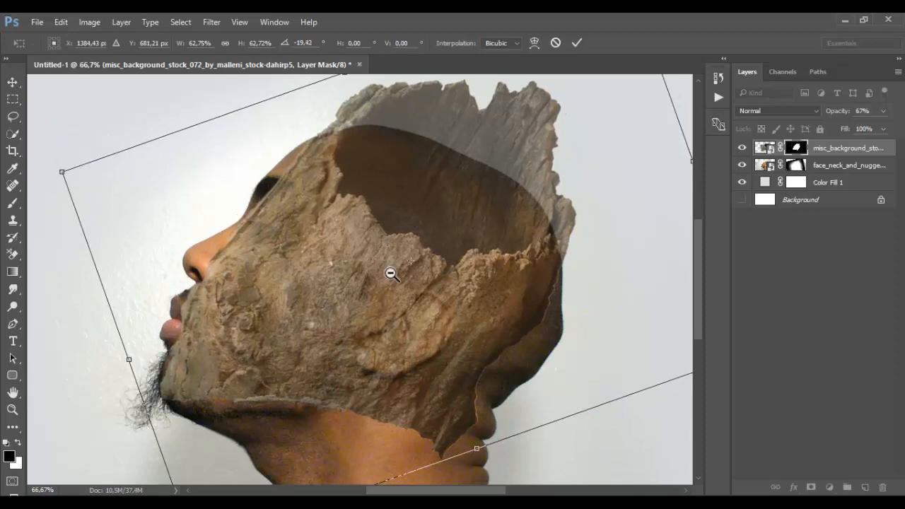
pyautogui.hotkey('ctrl', '-')
pyautogui.hotkey('ctrl', '-')
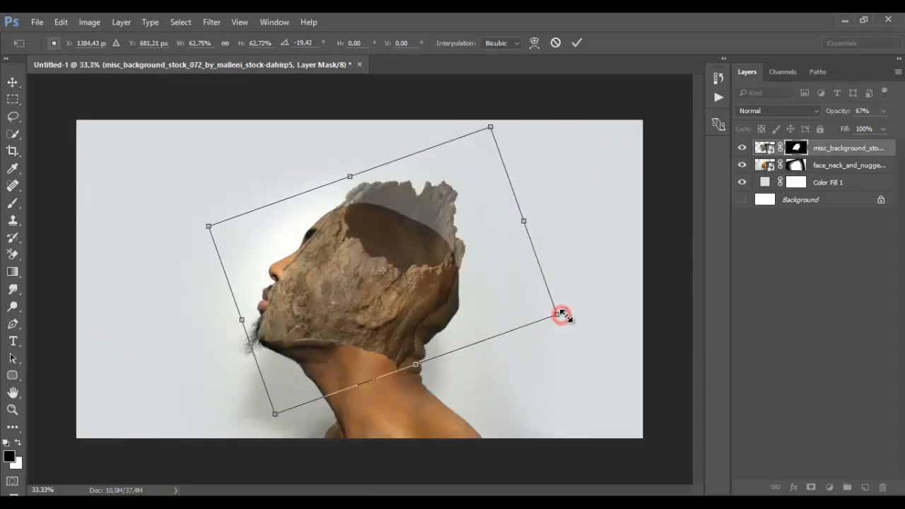
# - Enlarge the log to about 69.4% and move it straight down over the head
pyautogui.moveTo(561, 315); pyautogui.dragTo(580, 322)
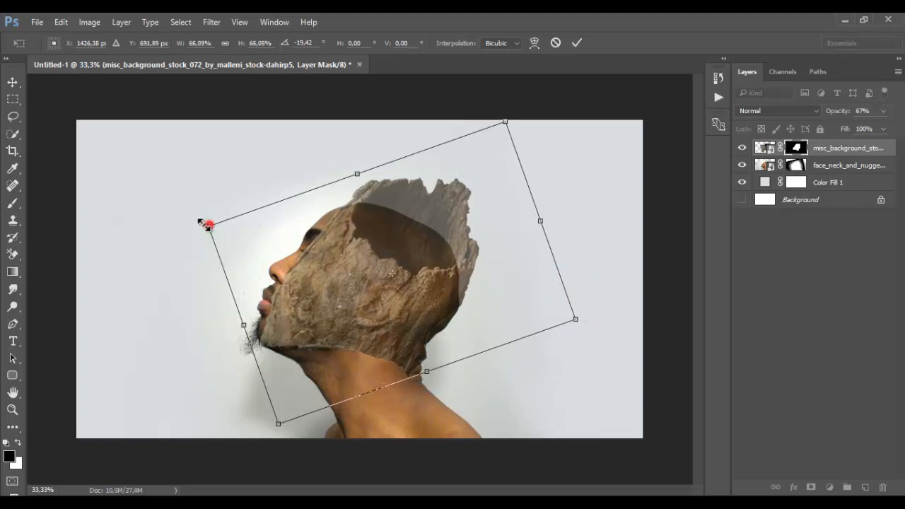
pyautogui.moveTo(208, 225); pyautogui.dragTo(190, 221)
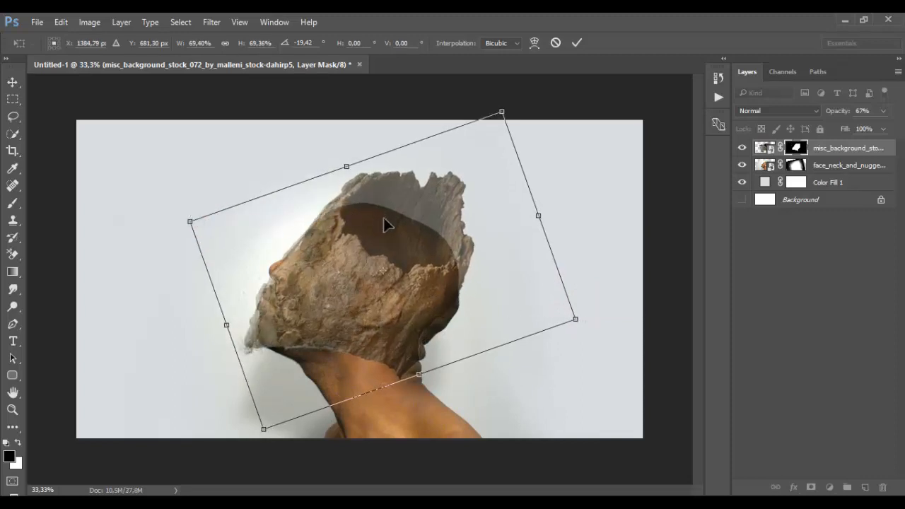
pyautogui.moveTo(430, 237); pyautogui.dragTo(430, 240)
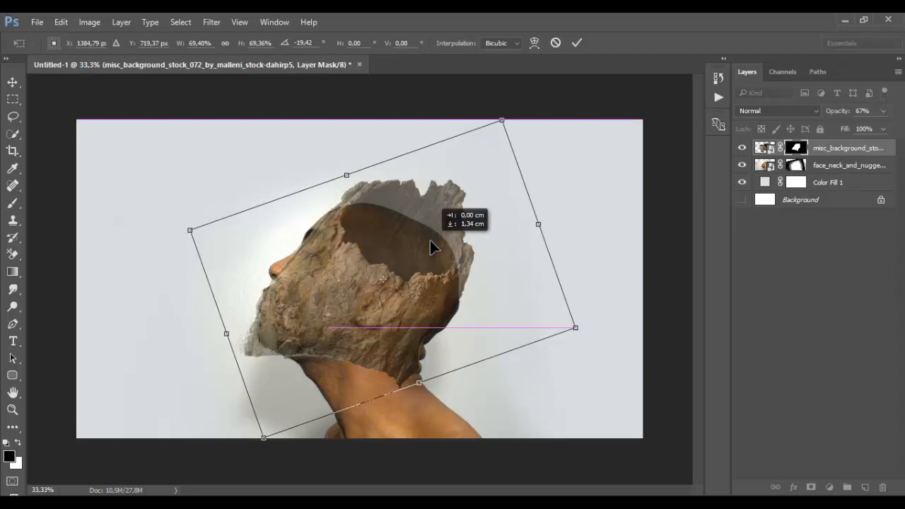
pyautogui.moveTo(430, 240); pyautogui.dragTo(430, 240)
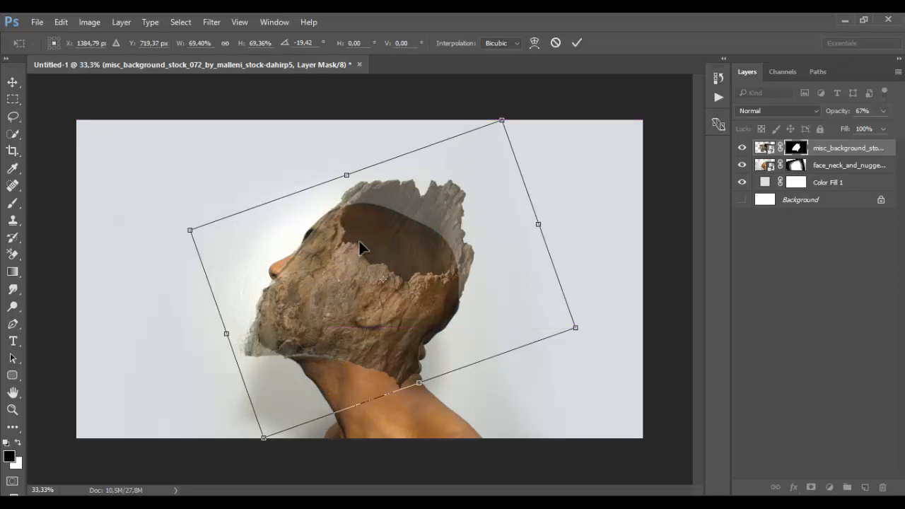
# - Lower the log's opacity to 47% and fit it to the head at -18.43°, 69.69% width and 71.04% height
pyautogui.click(309, 246)
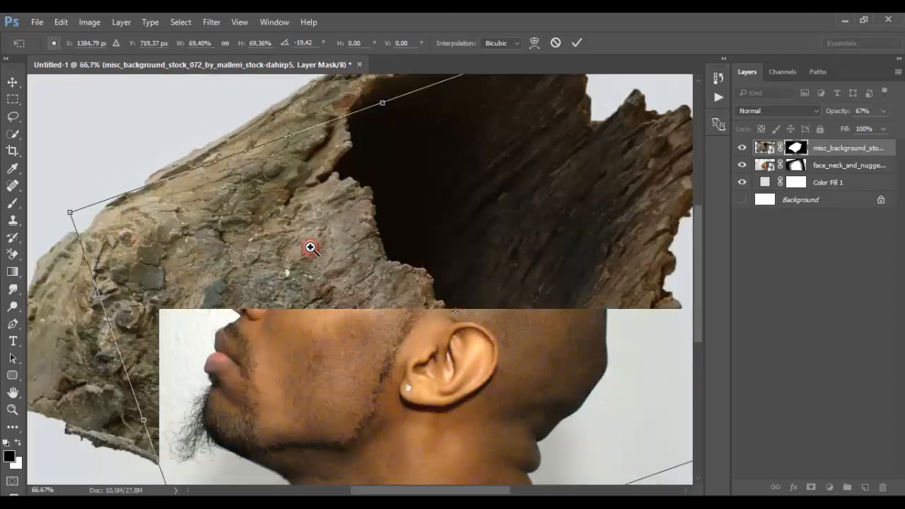
pyautogui.moveTo(872, 127); pyautogui.dragTo(863, 128)
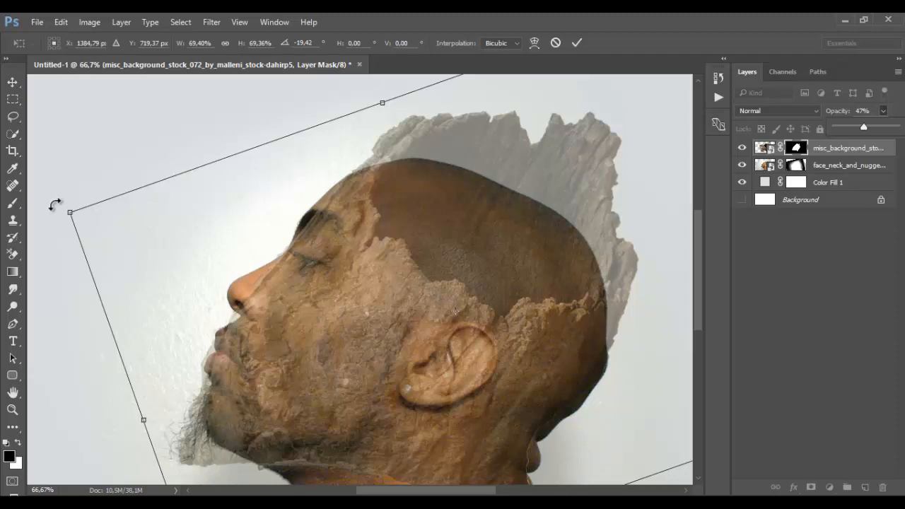
pyautogui.moveTo(56, 206)
pyautogui.mouseDown()
pyautogui.moveTo(82, 197)
pyautogui.moveTo(74, 236)
pyautogui.moveTo(74, 219)
pyautogui.moveTo(92, 208)
pyautogui.moveTo(65, 196)
pyautogui.mouseUp()
pyautogui.click(70, 205)
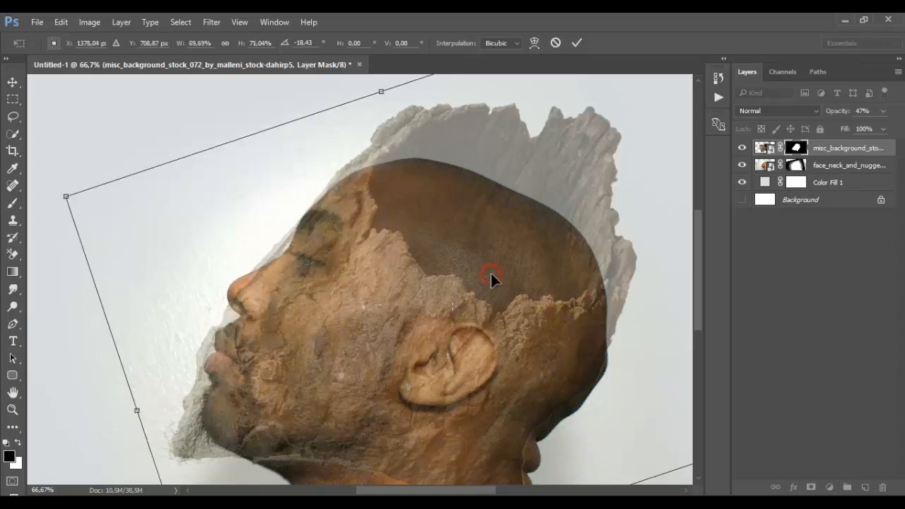
pyautogui.moveTo(491, 273); pyautogui.dragTo(493, 277)
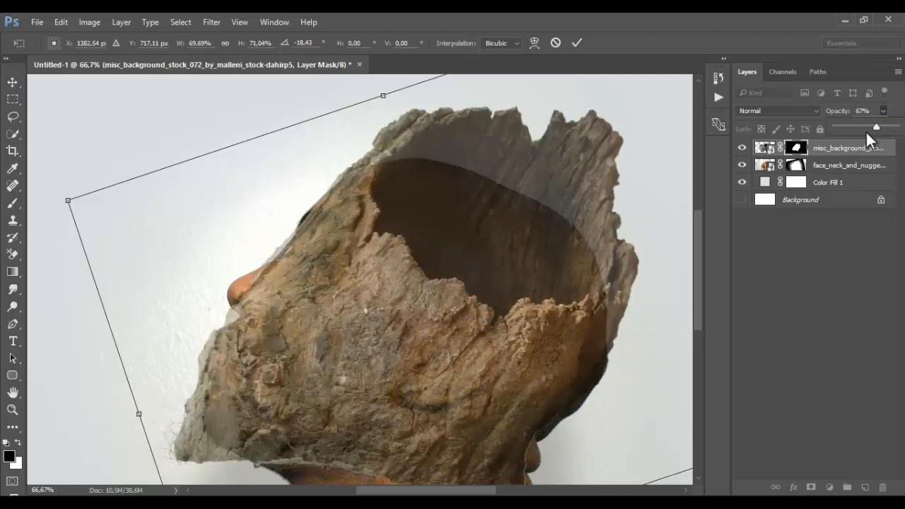
# - Compare the log's fit at a lower opacity, restore it to 100%, and apply the transformation
pyautogui.click(860, 127)
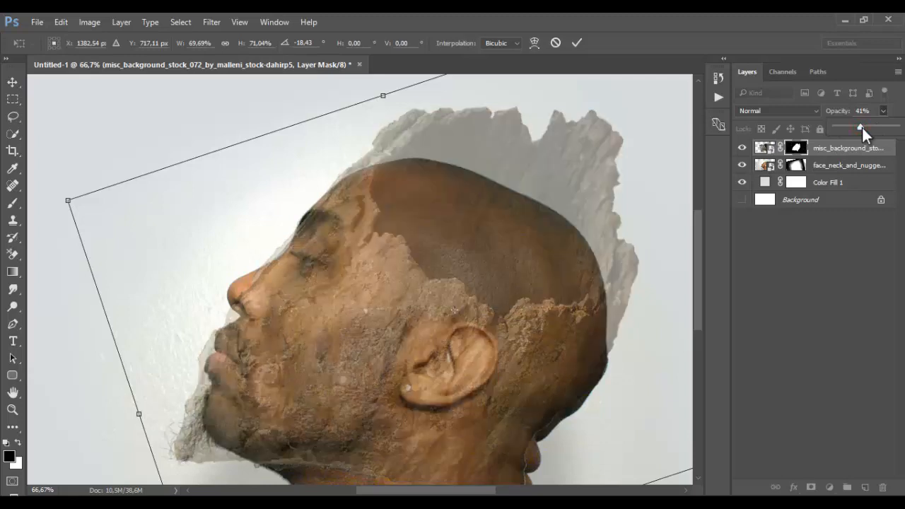
pyautogui.moveTo(862, 126); pyautogui.dragTo(896, 128)
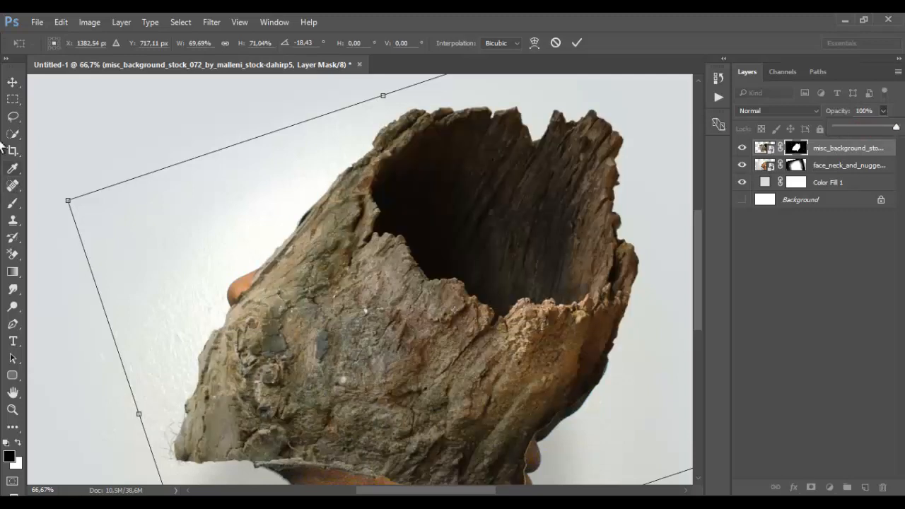
pyautogui.click(13, 203)
pyautogui.click(375, 208)
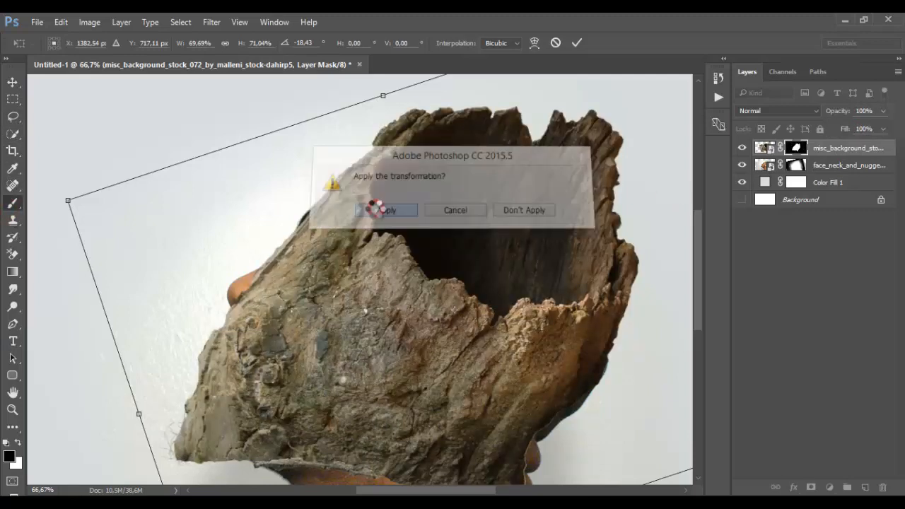
# - Paint black on the log's mask with the 275 px soft brush to reveal the mouth, beard, jaw and neck
pyautogui.moveTo(160, 353)
pyautogui.mouseDown()
pyautogui.moveTo(195, 432)
pyautogui.moveTo(154, 429)
pyautogui.moveTo(157, 417)
pyautogui.moveTo(202, 435)
pyautogui.moveTo(203, 422)
pyautogui.mouseUp()
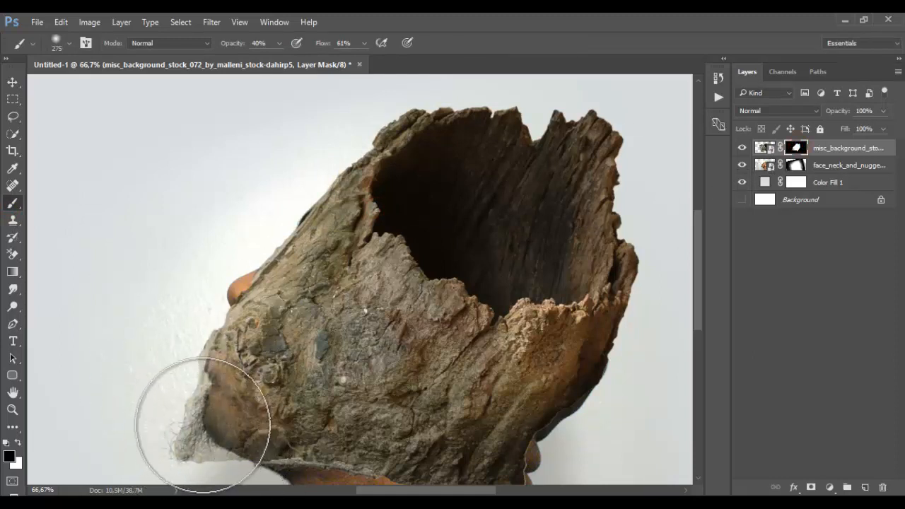
pyautogui.scroll(-3, 173, 355)
pyautogui.moveTo(173, 355)
pyautogui.mouseDown()
pyautogui.moveTo(402, 363)
pyautogui.moveTo(329, 358)
pyautogui.moveTo(382, 354)
pyautogui.moveTo(406, 387)
pyautogui.moveTo(440, 382)
pyautogui.moveTo(489, 404)
pyautogui.moveTo(520, 374)
pyautogui.moveTo(479, 416)
pyautogui.moveTo(403, 365)
pyautogui.moveTo(381, 400)
pyautogui.moveTo(408, 374)
pyautogui.moveTo(391, 405)
pyautogui.moveTo(474, 382)
pyautogui.moveTo(455, 388)
pyautogui.moveTo(346, 369)
pyautogui.moveTo(271, 315)
pyautogui.moveTo(247, 318)
pyautogui.moveTo(265, 229)
pyautogui.moveTo(232, 219)
pyautogui.moveTo(217, 240)
pyautogui.moveTo(228, 199)
pyautogui.moveTo(216, 263)
pyautogui.moveTo(205, 268)
pyautogui.moveTo(259, 203)
pyautogui.moveTo(242, 244)
pyautogui.moveTo(269, 293)
pyautogui.moveTo(286, 285)
pyautogui.moveTo(355, 344)
pyautogui.moveTo(350, 314)
pyautogui.moveTo(432, 346)
pyautogui.moveTo(463, 345)
pyautogui.moveTo(449, 369)
pyautogui.moveTo(518, 369)
pyautogui.mouseUp()
# - Reduce the brush to 64 px and mask the log at the back of the neck and over the nose bridge and eye
pyautogui.rightClick(530, 347)
pyautogui.click(526, 317)
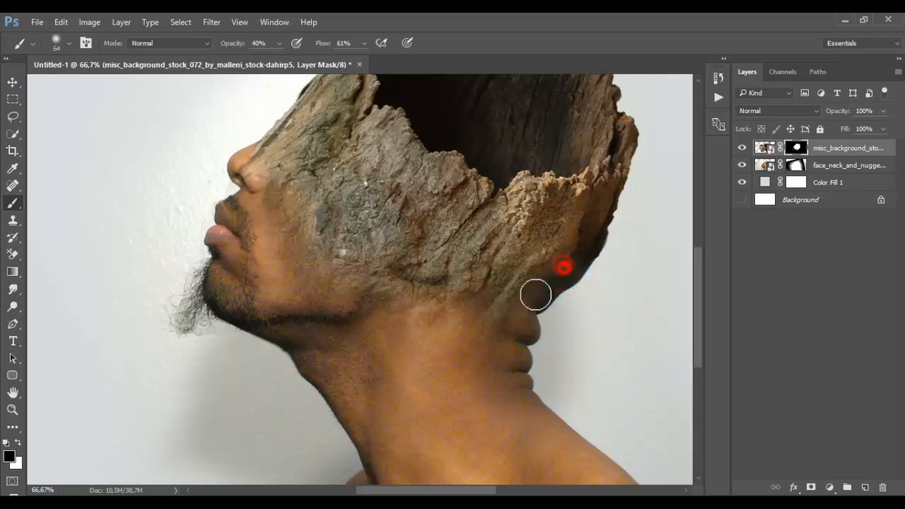
pyautogui.scroll(5, 524, 311)
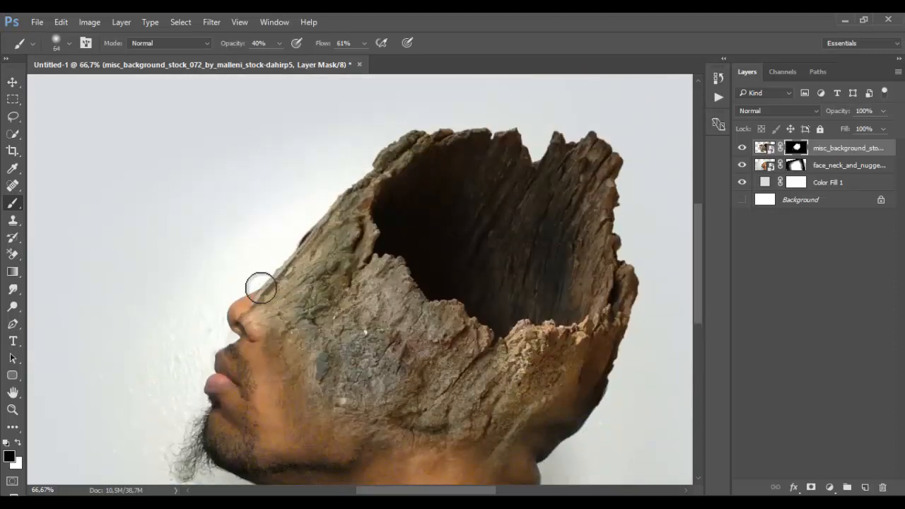
pyautogui.moveTo(285, 262)
pyautogui.mouseDown()
pyautogui.moveTo(250, 306)
pyautogui.moveTo(261, 274)
pyautogui.moveTo(241, 335)
pyautogui.moveTo(319, 230)
pyautogui.moveTo(299, 267)
pyautogui.moveTo(315, 239)
pyautogui.mouseUp()
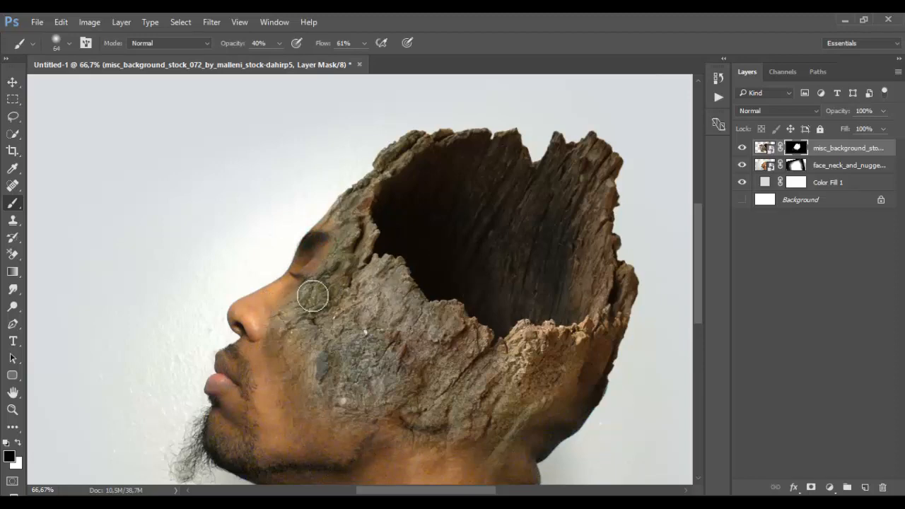
# - Paint black on the log's mask over the cheek with the 64 px brush at 40% opacity to fade the bark into the skin
pyautogui.keyDown('ctrl'); pyautogui.click(355, 245); pyautogui.keyUp('ctrl')
pyautogui.keyDown('ctrl'); pyautogui.click(358, 237); pyautogui.keyUp('ctrl')
pyautogui.moveTo(234, 262)
pyautogui.mouseDown()
pyautogui.moveTo(267, 205)
pyautogui.moveTo(219, 298)
pyautogui.mouseUp()
pyautogui.scroll(-10, 142, 364)
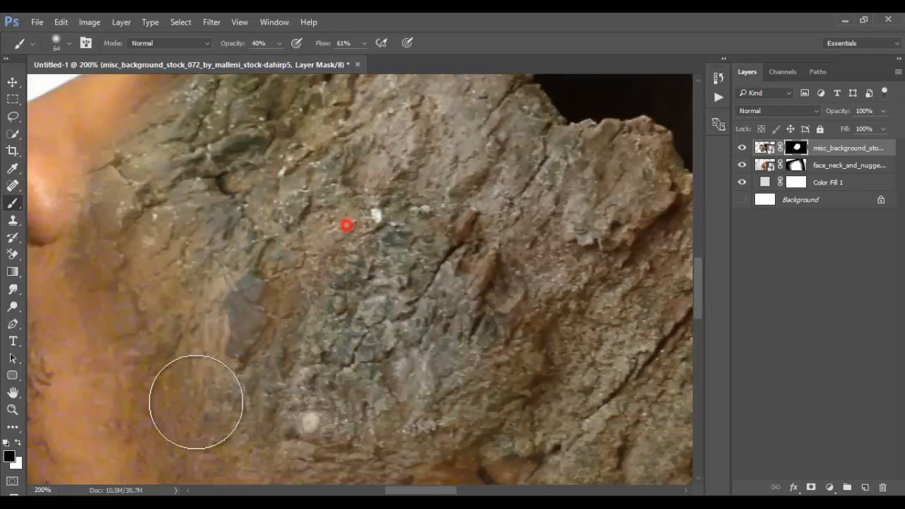
pyautogui.moveTo(196, 402)
pyautogui.mouseDown()
pyautogui.moveTo(330, 330)
pyautogui.moveTo(269, 404)
pyautogui.moveTo(397, 285)
pyautogui.moveTo(368, 379)
pyautogui.moveTo(370, 442)
pyautogui.moveTo(446, 434)
pyautogui.moveTo(524, 317)
pyautogui.moveTo(498, 312)
pyautogui.moveTo(514, 290)
pyautogui.moveTo(227, 332)
pyautogui.moveTo(127, 251)
pyautogui.mouseUp()
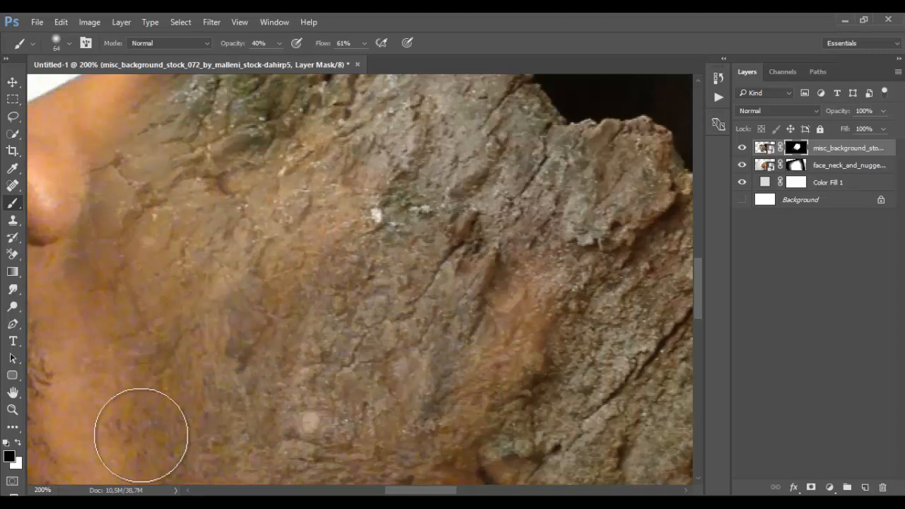
# - Reduce the brush to 40 px and fade the bark on the upper cheek below the log's jagged rim
pyautogui.scroll(3, 354, 344)
pyautogui.scroll(3, 354, 344)
pyautogui.rightClick(396, 301)
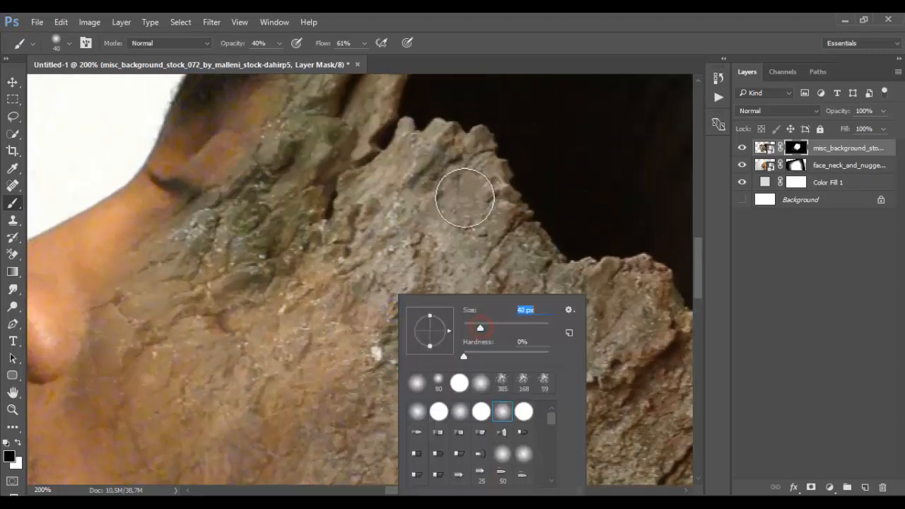
pyautogui.click(469, 182)
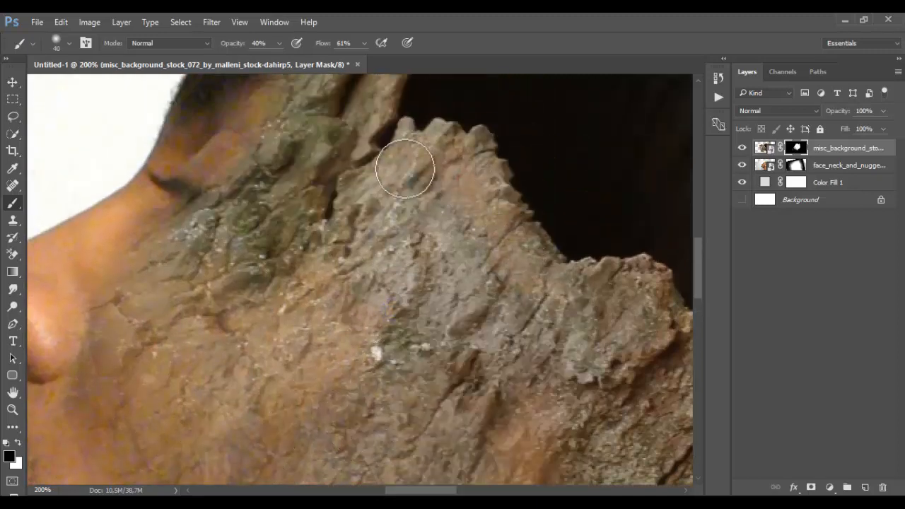
pyautogui.moveTo(405, 169)
pyautogui.mouseDown()
pyautogui.moveTo(344, 267)
pyautogui.moveTo(402, 253)
pyautogui.moveTo(439, 207)
pyautogui.moveTo(367, 278)
pyautogui.moveTo(477, 246)
pyautogui.moveTo(355, 365)
pyautogui.moveTo(519, 265)
pyautogui.moveTo(404, 376)
pyautogui.moveTo(476, 394)
pyautogui.moveTo(589, 323)
pyautogui.moveTo(395, 354)
pyautogui.moveTo(481, 237)
pyautogui.moveTo(201, 326)
pyautogui.mouseUp()
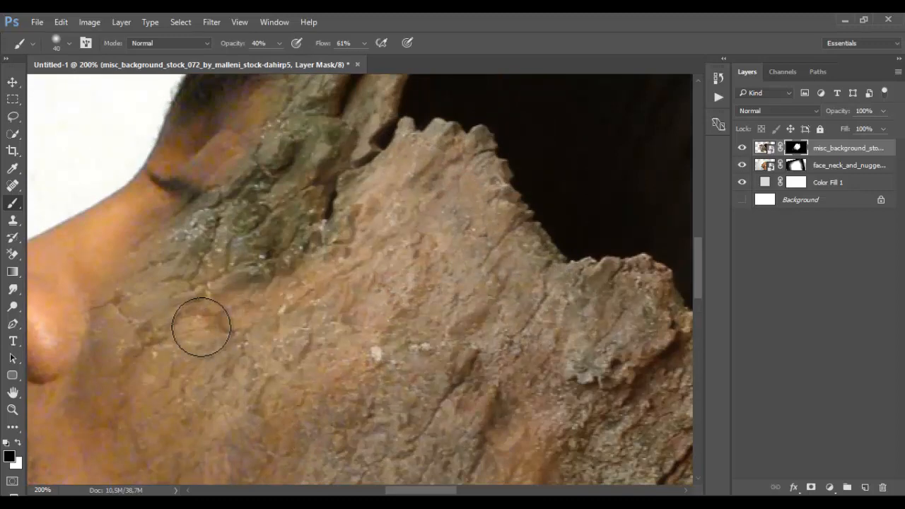
# - Mask the bark on the forehead and beside the eyebrow, then lower the brush opacity to 16% and fade it around the eye
pyautogui.scroll(6, 266, 300)
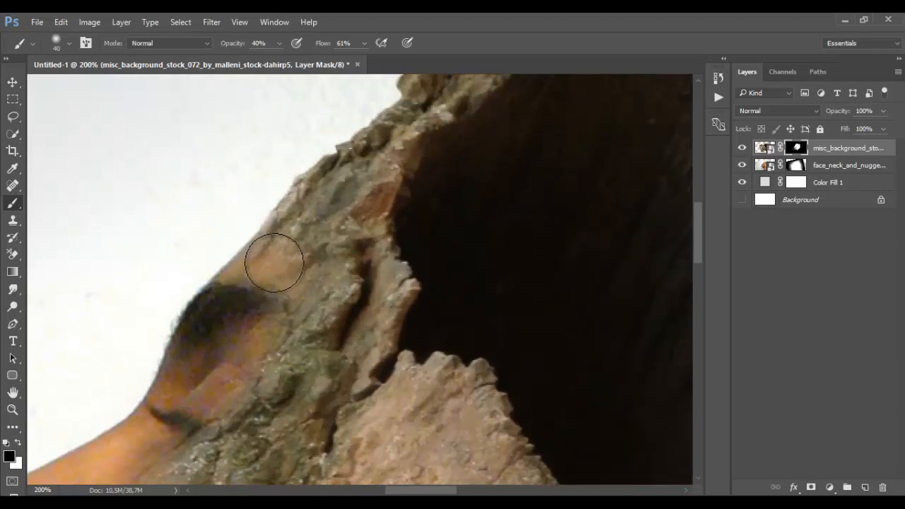
pyautogui.moveTo(274, 262)
pyautogui.mouseDown()
pyautogui.moveTo(321, 226)
pyautogui.moveTo(325, 259)
pyautogui.moveTo(342, 242)
pyautogui.moveTo(336, 293)
pyautogui.moveTo(308, 342)
pyautogui.moveTo(273, 369)
pyautogui.moveTo(313, 291)
pyautogui.moveTo(319, 220)
pyautogui.moveTo(294, 234)
pyautogui.moveTo(354, 175)
pyautogui.moveTo(277, 410)
pyautogui.moveTo(251, 418)
pyautogui.moveTo(264, 285)
pyautogui.mouseUp()
pyautogui.moveTo(269, 59); pyautogui.dragTo(263, 59)
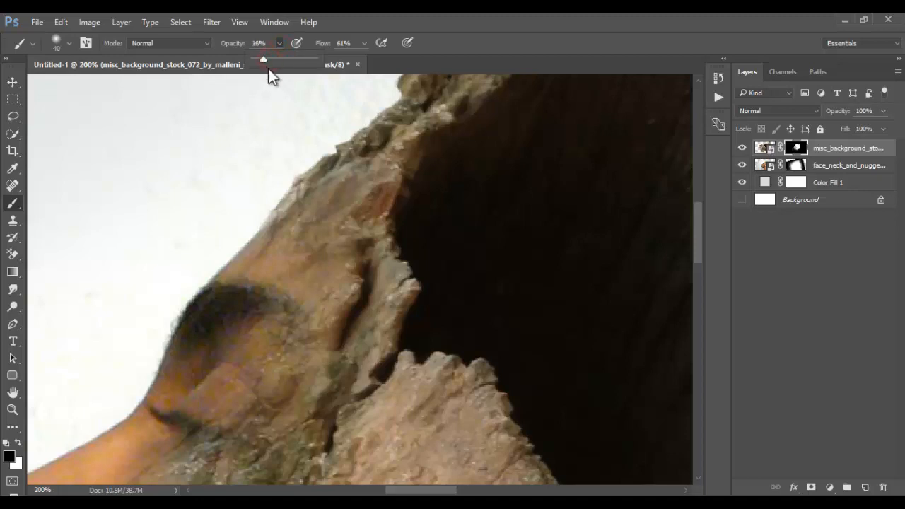
pyautogui.scroll(-3, 287, 363)
pyautogui.moveTo(254, 281)
pyautogui.mouseDown()
pyautogui.moveTo(131, 449)
pyautogui.moveTo(171, 405)
pyautogui.moveTo(254, 253)
pyautogui.moveTo(173, 385)
pyautogui.moveTo(234, 285)
pyautogui.moveTo(246, 245)
pyautogui.moveTo(171, 360)
pyautogui.moveTo(208, 321)
pyautogui.moveTo(85, 477)
pyautogui.moveTo(247, 324)
pyautogui.moveTo(244, 380)
pyautogui.moveTo(291, 307)
pyautogui.moveTo(328, 156)
pyautogui.moveTo(312, 209)
pyautogui.moveTo(280, 223)
pyautogui.moveTo(257, 341)
pyautogui.moveTo(280, 323)
pyautogui.moveTo(322, 246)
pyautogui.moveTo(303, 298)
pyautogui.moveTo(219, 423)
pyautogui.moveTo(239, 369)
pyautogui.moveTo(191, 406)
pyautogui.mouseUp()
# - Fade the bark over the earlobe and the skin around it with the 40 px brush at 16% opacity
pyautogui.keyDown('ctrl'); pyautogui.keyDown('alt'); pyautogui.click(362, 375); pyautogui.keyUp('alt'); pyautogui.keyUp('ctrl')
pyautogui.keyDown('ctrl'); pyautogui.keyDown('alt'); pyautogui.click(362, 376); pyautogui.keyUp('alt'); pyautogui.keyUp('ctrl')
pyautogui.keyDown('ctrl'); pyautogui.keyDown('alt'); pyautogui.click(362, 376); pyautogui.keyUp('alt'); pyautogui.keyUp('ctrl')
pyautogui.keyDown('ctrl'); pyautogui.click(405, 434); pyautogui.keyUp('ctrl')
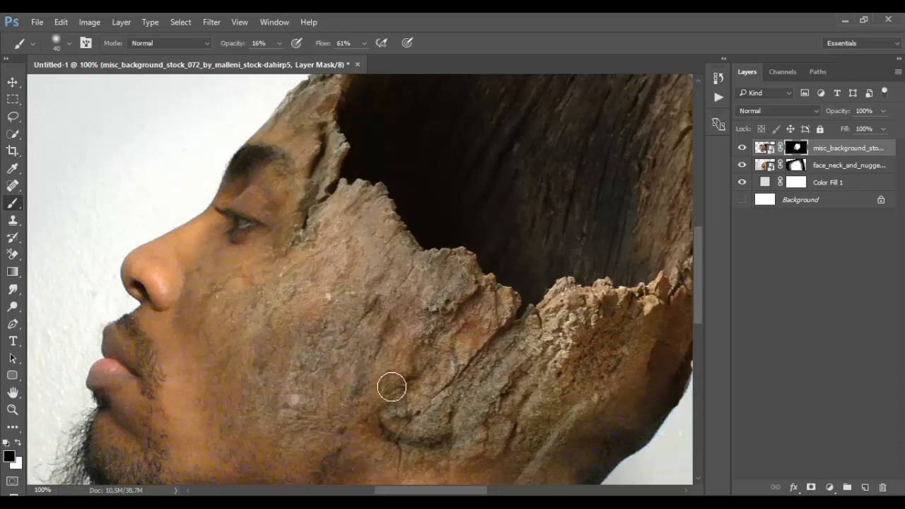
pyautogui.moveTo(421, 419); pyautogui.dragTo(405, 446)
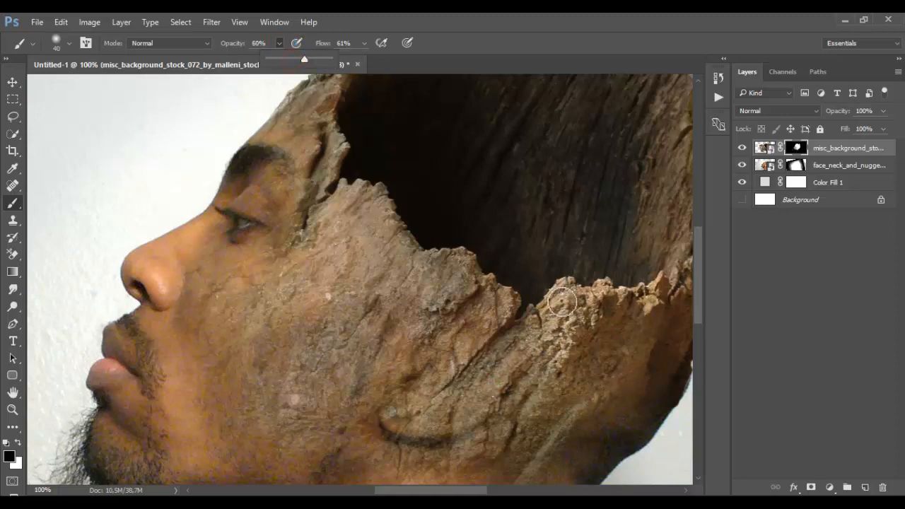
# - With the brush at 60% opacity, mask the bark on the back of the head and over the entire ear
pyautogui.moveTo(584, 339); pyautogui.dragTo(611, 345)
pyautogui.moveTo(535, 399)
pyautogui.mouseDown()
pyautogui.moveTo(581, 326)
pyautogui.moveTo(555, 315)
pyautogui.mouseUp()
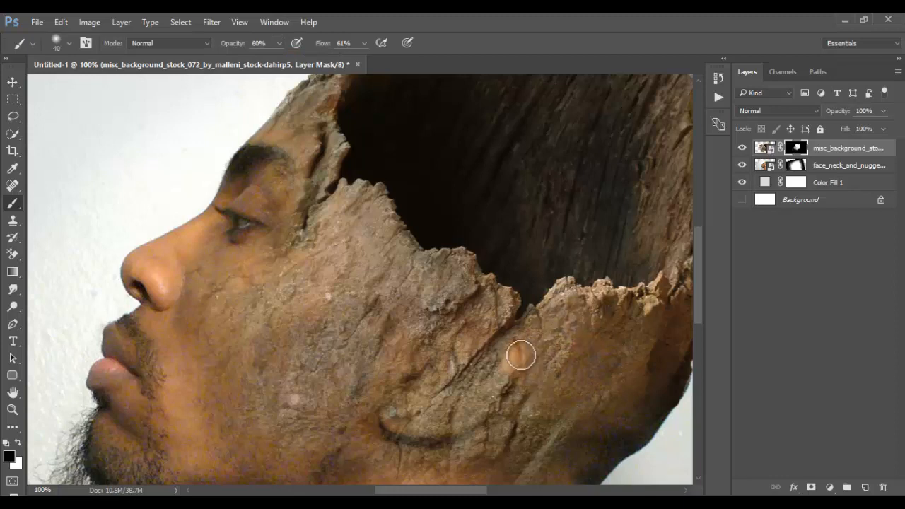
pyautogui.moveTo(521, 355)
pyautogui.mouseDown()
pyautogui.moveTo(490, 367)
pyautogui.moveTo(470, 414)
pyautogui.moveTo(486, 379)
pyautogui.mouseUp()
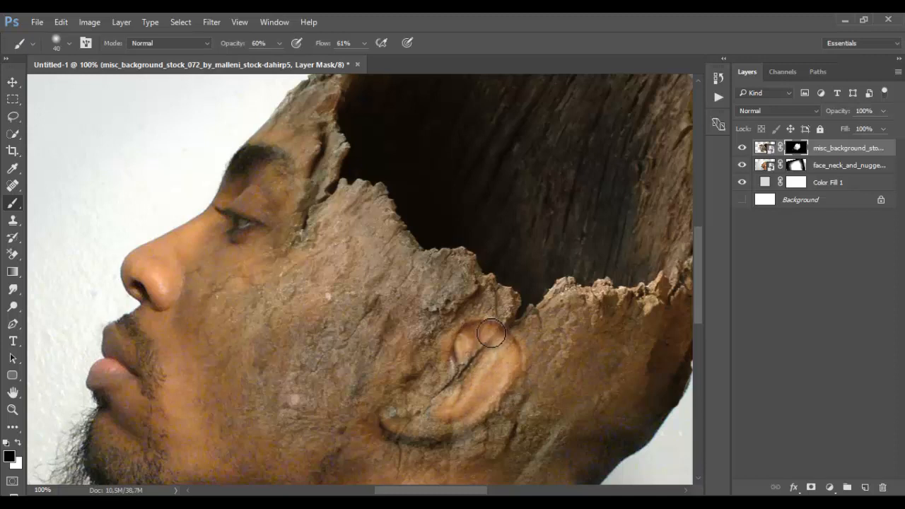
pyautogui.moveTo(476, 359)
pyautogui.mouseDown()
pyautogui.moveTo(445, 394)
pyautogui.moveTo(420, 398)
pyautogui.moveTo(450, 341)
pyautogui.moveTo(438, 345)
pyautogui.moveTo(391, 430)
pyautogui.moveTo(405, 433)
pyautogui.moveTo(441, 407)
pyautogui.moveTo(459, 421)
pyautogui.moveTo(488, 400)
pyautogui.moveTo(508, 365)
pyautogui.mouseUp()
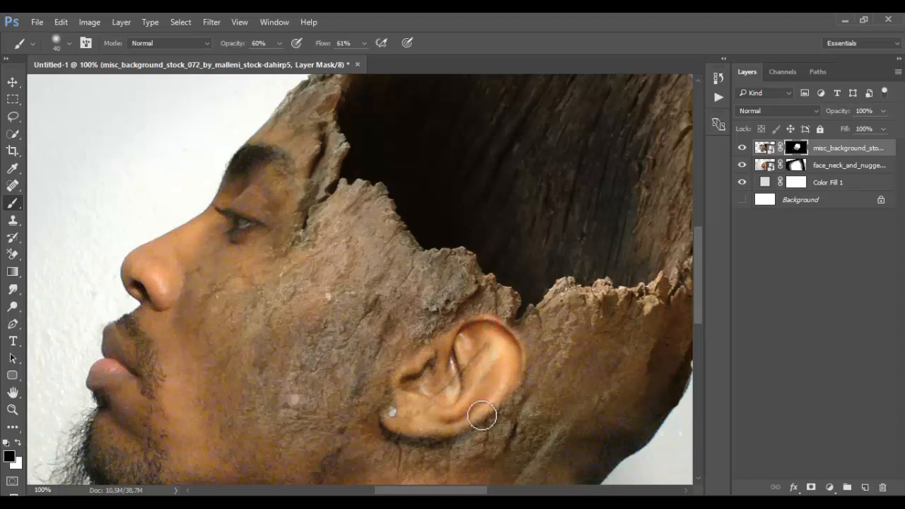
pyautogui.moveTo(415, 433)
pyautogui.mouseDown()
pyautogui.moveTo(391, 420)
pyautogui.moveTo(422, 350)
pyautogui.mouseUp()
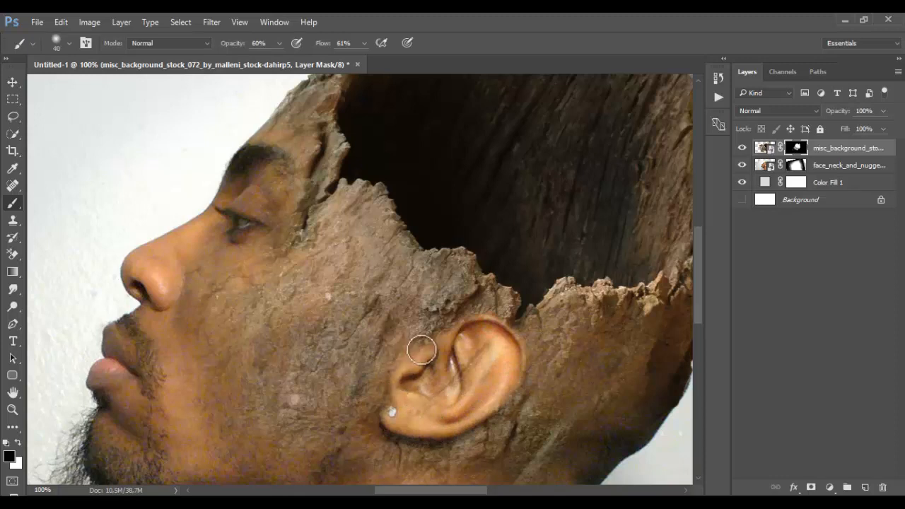
pyautogui.scroll(-3, 424, 325)
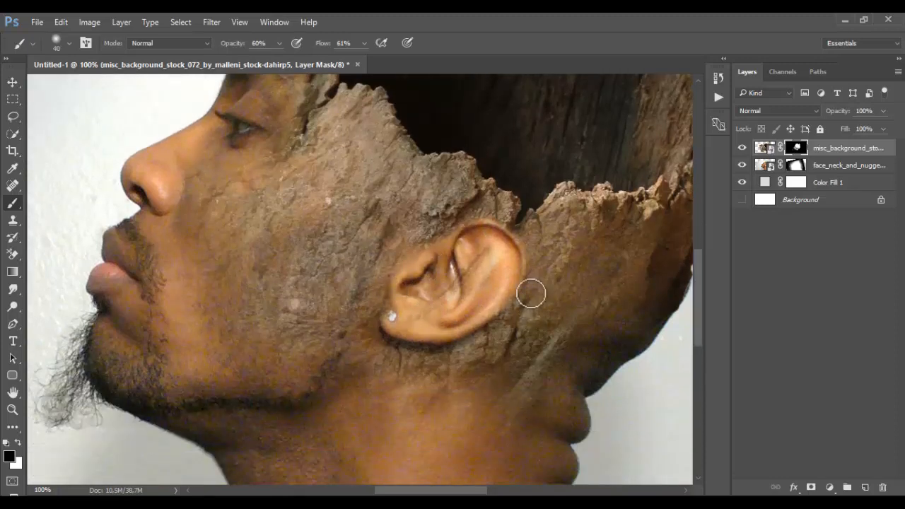
pyautogui.moveTo(488, 306); pyautogui.dragTo(499, 327)
# - Set the brush to 59 px and 24% opacity, and fade the remaining bark texture across the cheek
pyautogui.rightClick(499, 327)
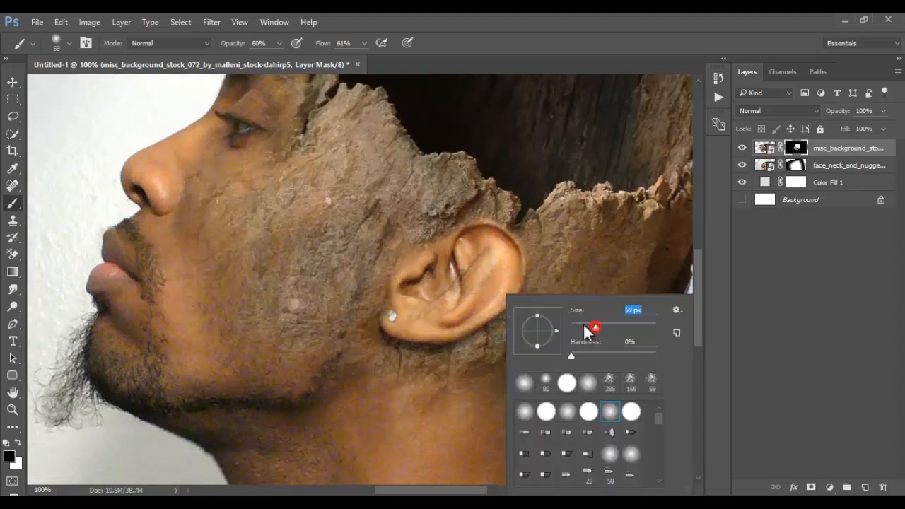
pyautogui.click(280, 43)
pyautogui.moveTo(260, 61); pyautogui.dragTo(262, 61)
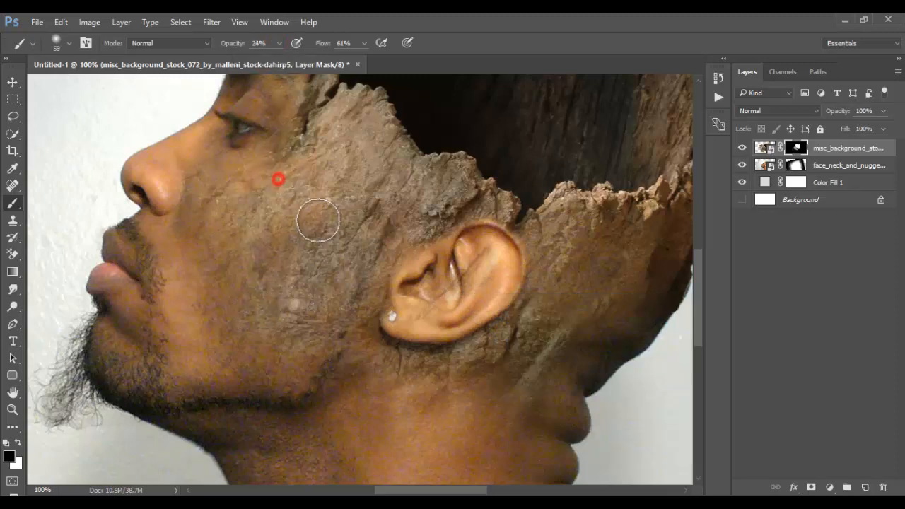
pyautogui.click(313, 251)
pyautogui.moveTo(292, 348)
pyautogui.mouseDown()
pyautogui.moveTo(323, 339)
pyautogui.moveTo(384, 223)
pyautogui.moveTo(336, 275)
pyautogui.moveTo(367, 195)
pyautogui.moveTo(325, 239)
pyautogui.moveTo(312, 270)
pyautogui.moveTo(315, 187)
pyautogui.moveTo(313, 156)
pyautogui.mouseUp()
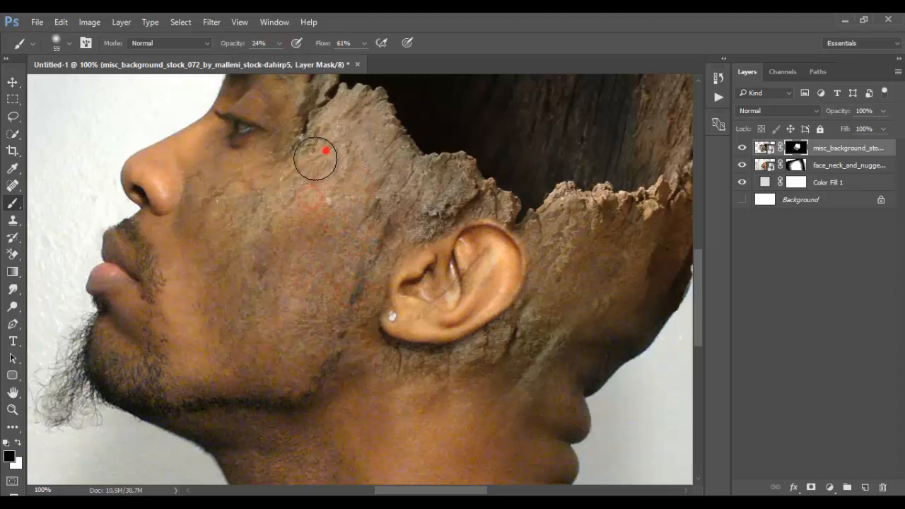
pyautogui.moveTo(198, 197)
pyautogui.mouseDown()
pyautogui.moveTo(232, 191)
pyautogui.moveTo(185, 257)
pyautogui.moveTo(207, 245)
pyautogui.moveTo(201, 291)
pyautogui.moveTo(249, 249)
pyautogui.moveTo(257, 254)
pyautogui.moveTo(330, 219)
pyautogui.moveTo(359, 232)
pyautogui.moveTo(348, 288)
pyautogui.moveTo(394, 203)
pyautogui.moveTo(390, 234)
pyautogui.mouseUp()
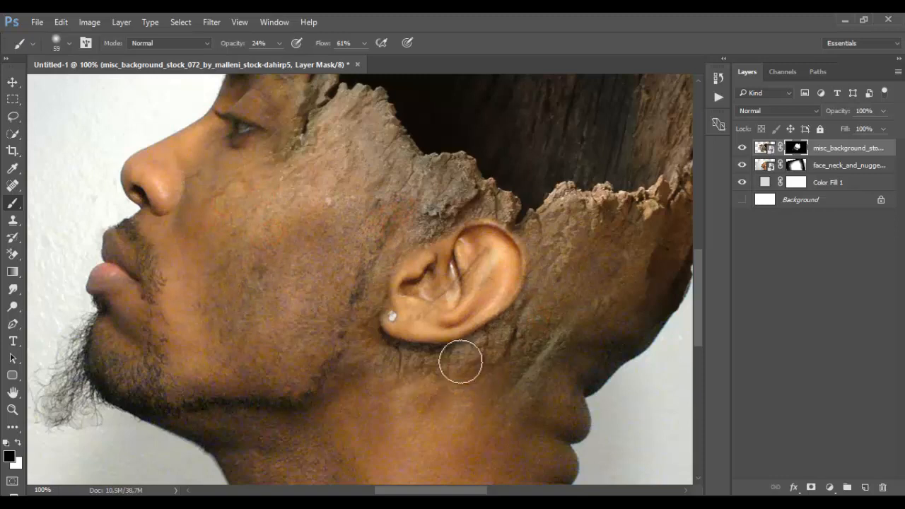
# - Fade the bark below and behind the ear down to the neck, and clean up the area around the ear
pyautogui.moveTo(564, 334); pyautogui.dragTo(477, 435)
pyautogui.moveTo(529, 302)
pyautogui.mouseDown()
pyautogui.moveTo(505, 318)
pyautogui.moveTo(435, 329)
pyautogui.moveTo(394, 323)
pyautogui.mouseUp()
pyautogui.moveTo(471, 271)
pyautogui.mouseDown()
pyautogui.moveTo(451, 295)
pyautogui.moveTo(451, 287)
pyautogui.mouseUp()
pyautogui.moveTo(402, 308)
pyautogui.mouseDown()
pyautogui.moveTo(416, 279)
pyautogui.moveTo(404, 259)
pyautogui.mouseUp()
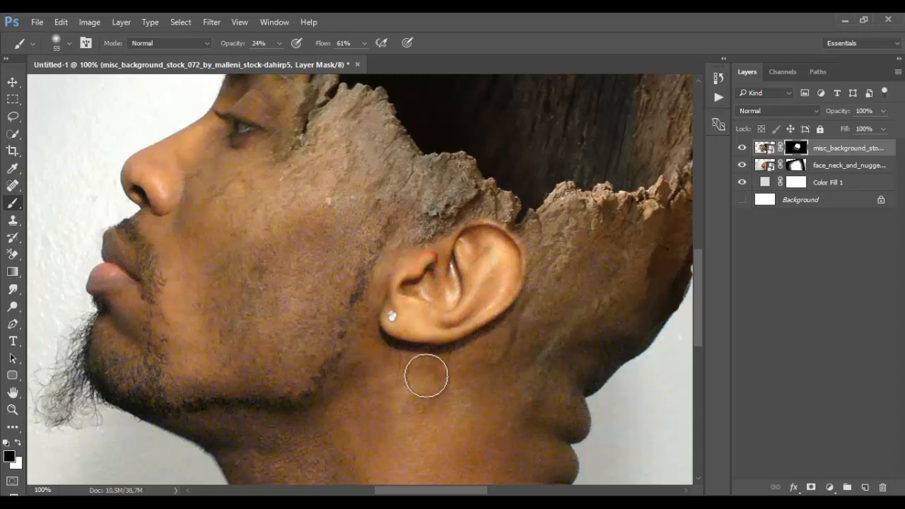
# - Reduce the brush to 26 px and soften the bark on the forehead and temple beside the eyebrow
pyautogui.scroll(-3, 408, 359)
pyautogui.keyDown('alt'); pyautogui.click(409, 359); pyautogui.keyUp('alt')
pyautogui.keyDown('alt'); pyautogui.click(408, 359); pyautogui.keyUp('alt')
pyautogui.keyDown('alt'); pyautogui.click(408, 359); pyautogui.keyUp('alt')
pyautogui.keyDown('alt'); pyautogui.click(408, 359); pyautogui.keyUp('alt')
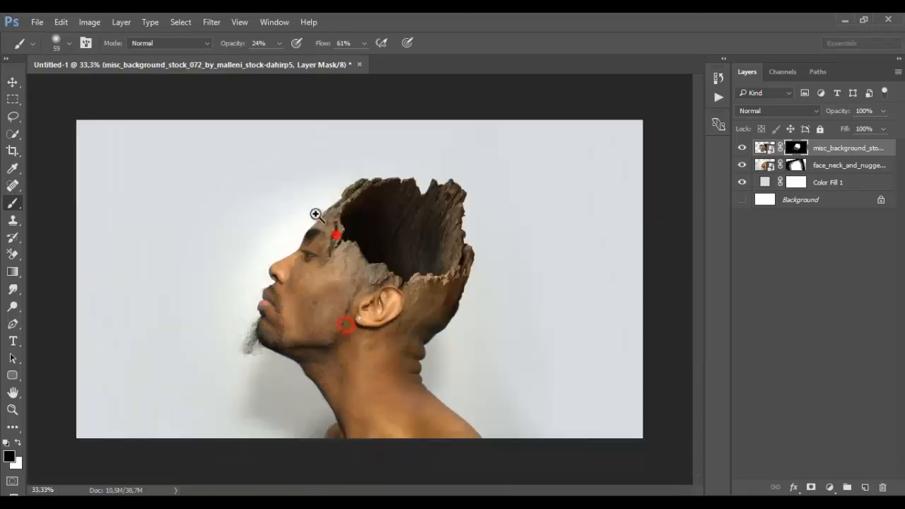
pyautogui.click(337, 219)
pyautogui.click(336, 219)
pyautogui.click(334, 223)
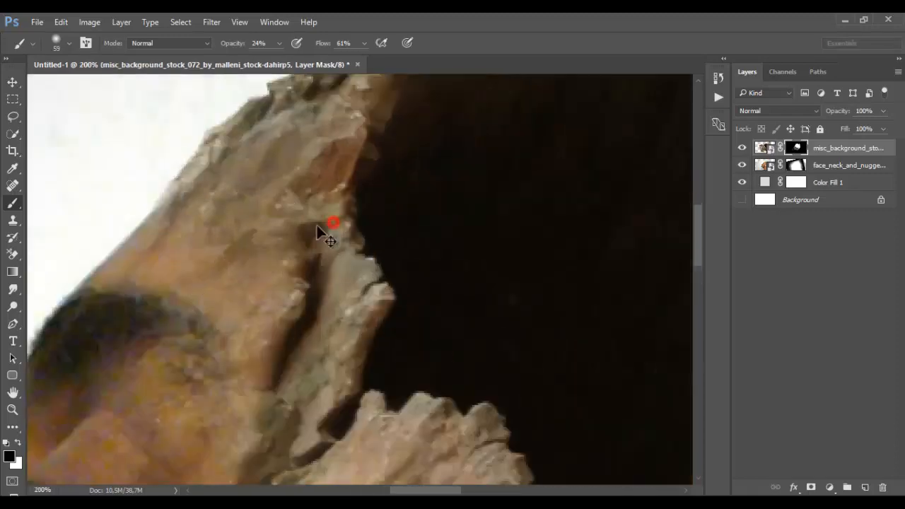
pyautogui.click(319, 233)
pyautogui.rightClick(242, 245)
pyautogui.click(171, 233)
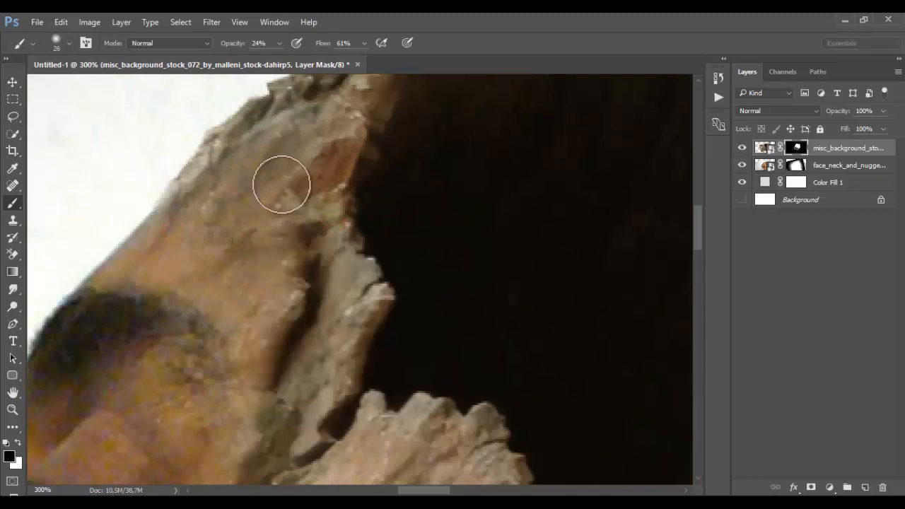
pyautogui.scroll(-3, 260, 308)
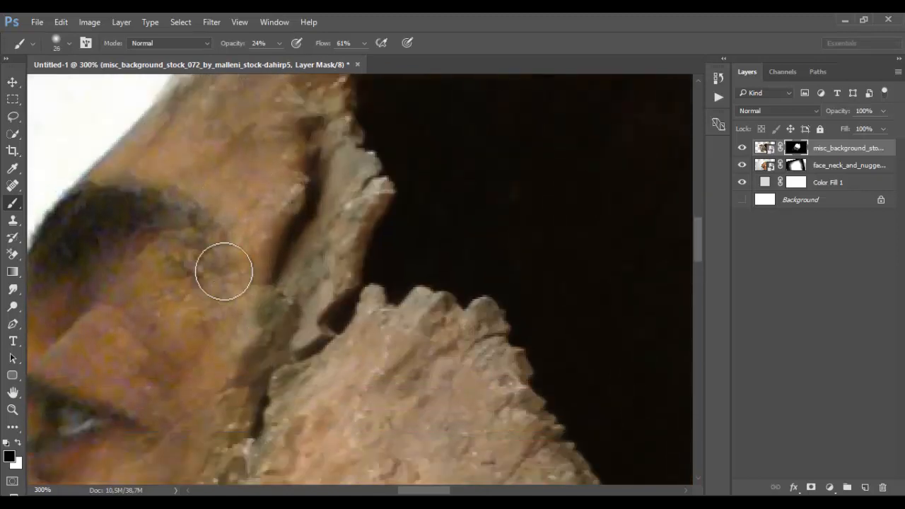
pyautogui.scroll(-2, 273, 445)
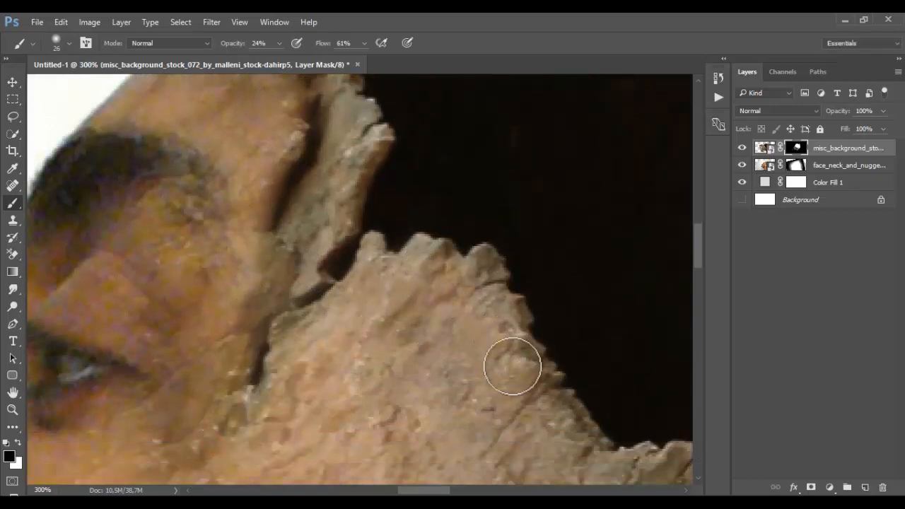
# - Soften the bark on the upper cheek up to the log's sloping edge and in front of the ear
pyautogui.scroll(-5, 455, 375)
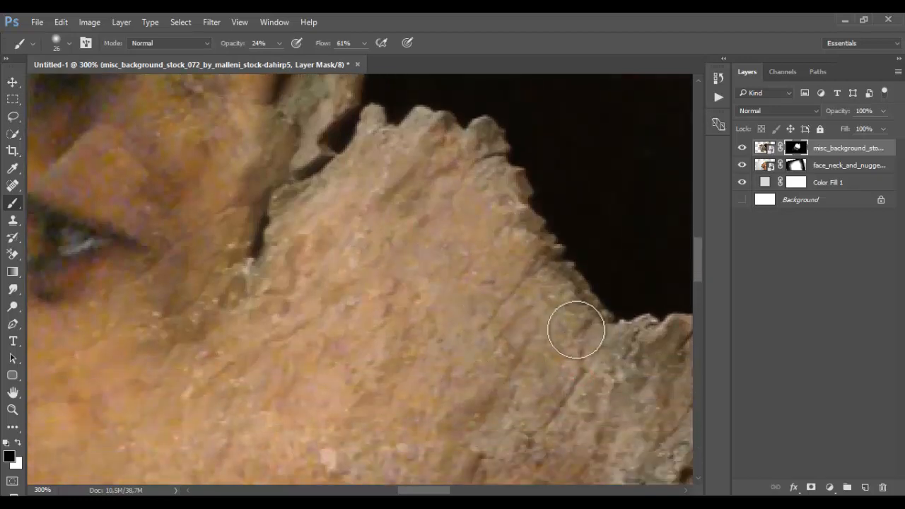
pyautogui.scroll(-6, 495, 339)
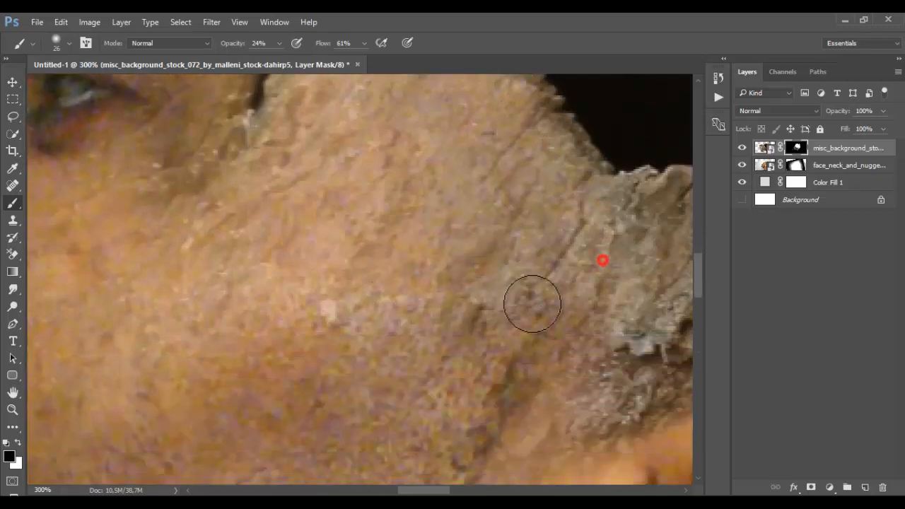
pyautogui.moveTo(575, 311)
pyautogui.mouseDown()
pyautogui.moveTo(613, 381)
pyautogui.moveTo(550, 382)
pyautogui.mouseUp()
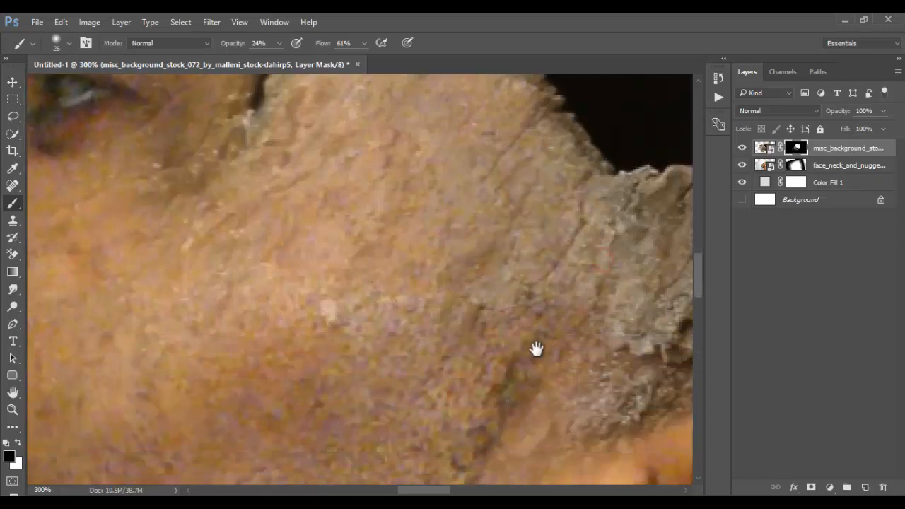
# - Fade the bark directly above and in front of the ear with the 26 px brush at 24% opacity
pyautogui.moveTo(536, 349)
pyautogui.mouseDown()
pyautogui.moveTo(282, 309)
pyautogui.moveTo(242, 320)
pyautogui.mouseUp()
pyautogui.moveTo(456, 270)
pyautogui.mouseDown()
pyautogui.moveTo(442, 207)
pyautogui.moveTo(463, 158)
pyautogui.moveTo(395, 206)
pyautogui.moveTo(386, 177)
pyautogui.moveTo(365, 168)
pyautogui.moveTo(389, 161)
pyautogui.moveTo(354, 211)
pyautogui.moveTo(361, 196)
pyautogui.moveTo(413, 245)
pyautogui.moveTo(463, 244)
pyautogui.moveTo(432, 251)
pyautogui.moveTo(332, 319)
pyautogui.moveTo(384, 290)
pyautogui.moveTo(379, 347)
pyautogui.moveTo(332, 379)
pyautogui.moveTo(304, 369)
pyautogui.moveTo(439, 332)
pyautogui.moveTo(389, 371)
pyautogui.moveTo(362, 373)
pyautogui.moveTo(542, 291)
pyautogui.moveTo(590, 346)
pyautogui.moveTo(522, 315)
pyautogui.moveTo(555, 243)
pyautogui.moveTo(546, 273)
pyautogui.moveTo(601, 276)
pyautogui.moveTo(608, 303)
pyautogui.moveTo(567, 288)
pyautogui.moveTo(504, 313)
pyautogui.moveTo(391, 398)
pyautogui.moveTo(380, 354)
pyautogui.moveTo(347, 396)
pyautogui.mouseUp()
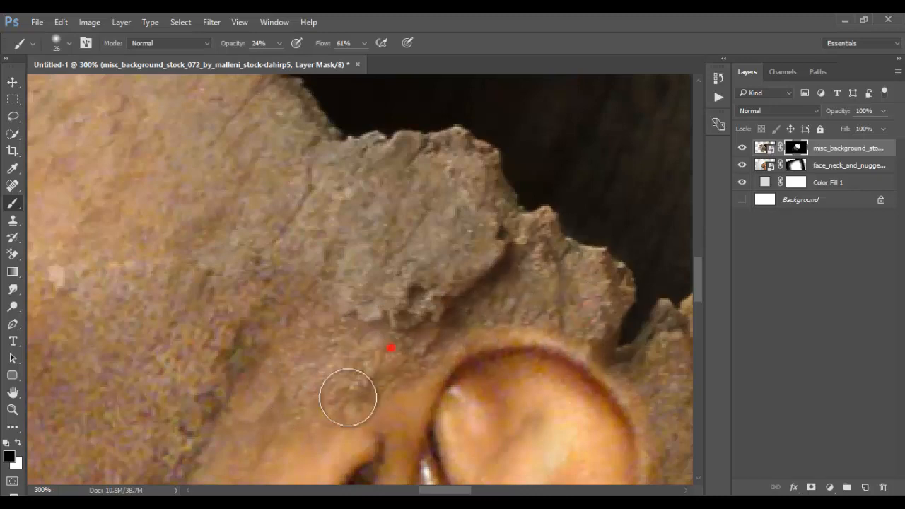
pyautogui.moveTo(368, 158)
pyautogui.mouseDown()
pyautogui.moveTo(434, 159)
pyautogui.moveTo(455, 180)
pyautogui.moveTo(472, 162)
pyautogui.moveTo(447, 182)
pyautogui.mouseUp()
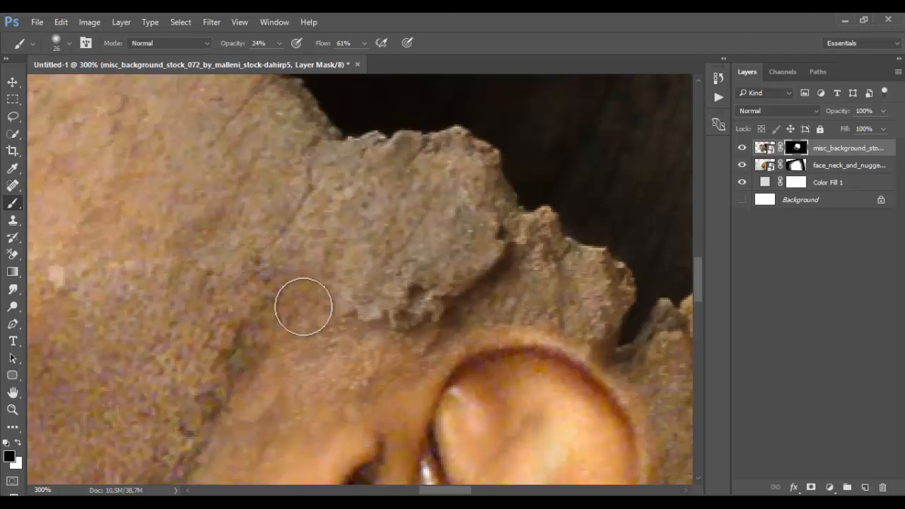
# - Touch up the mask between the temple and the ear to blend the bark below the log's front rim further
pyautogui.scroll(-3, 332, 309)
pyautogui.scroll(3, 340, 246)
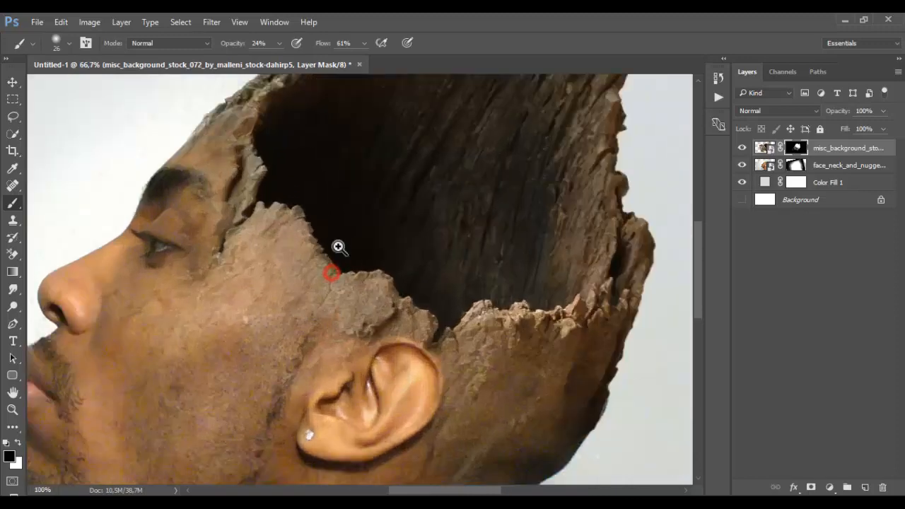
pyautogui.moveTo(259, 358); pyautogui.dragTo(222, 374)
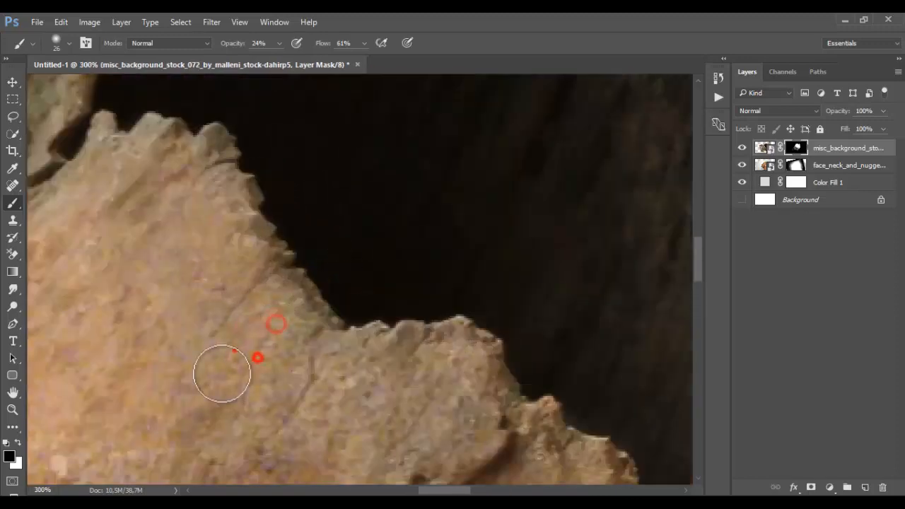
pyautogui.moveTo(207, 273); pyautogui.dragTo(168, 375)
pyautogui.moveTo(265, 344)
pyautogui.mouseDown()
pyautogui.moveTo(320, 355)
pyautogui.moveTo(343, 375)
pyautogui.mouseUp()
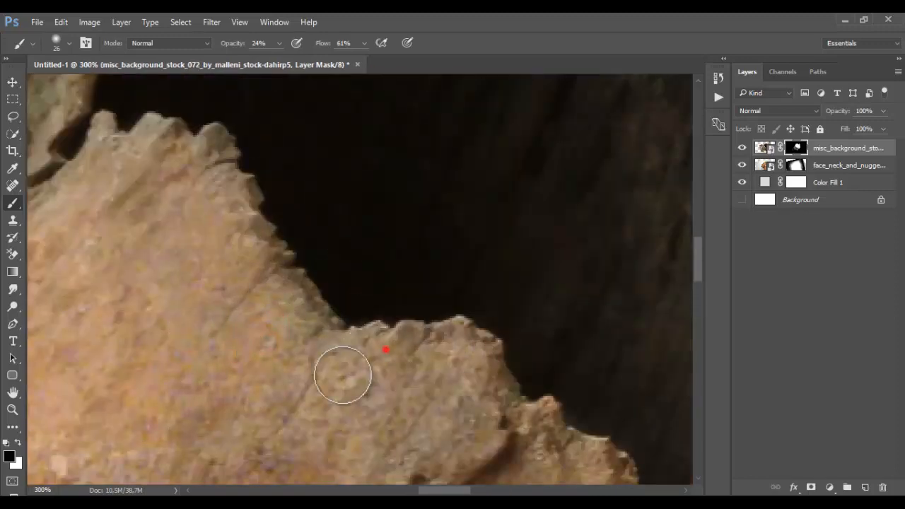
pyautogui.moveTo(425, 370); pyautogui.dragTo(351, 391)
pyautogui.click(343, 396)
pyautogui.moveTo(226, 473); pyautogui.dragTo(261, 434)
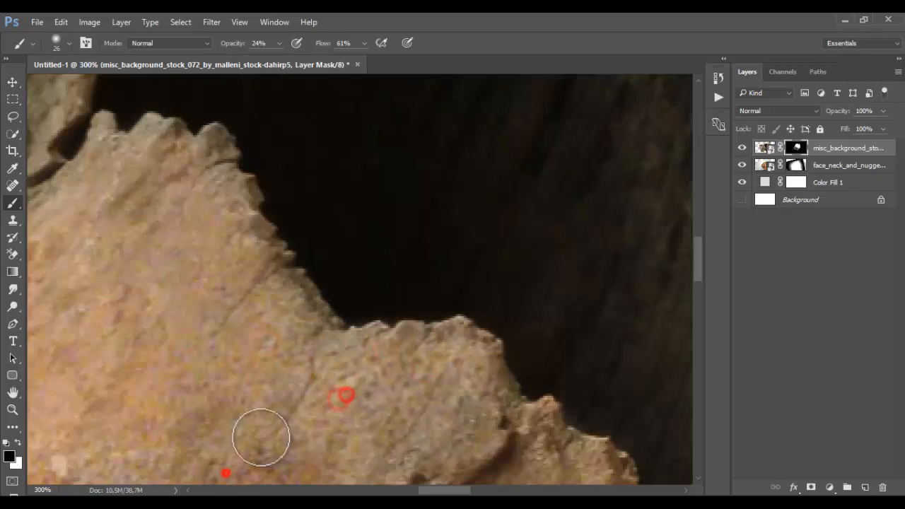
pyautogui.click(416, 411)
pyautogui.moveTo(445, 442); pyautogui.dragTo(402, 469)
# - Fade the bark below the log's rim behind the ear on the layer mask with the 26 px brush at 24% opacity
pyautogui.moveTo(415, 368); pyautogui.dragTo(178, 212)
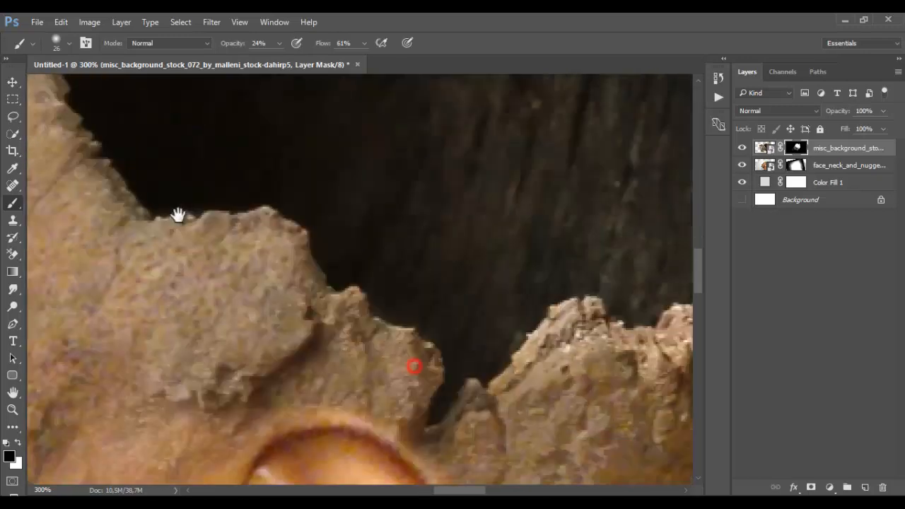
pyautogui.click(487, 264)
pyautogui.moveTo(521, 263); pyautogui.dragTo(522, 303)
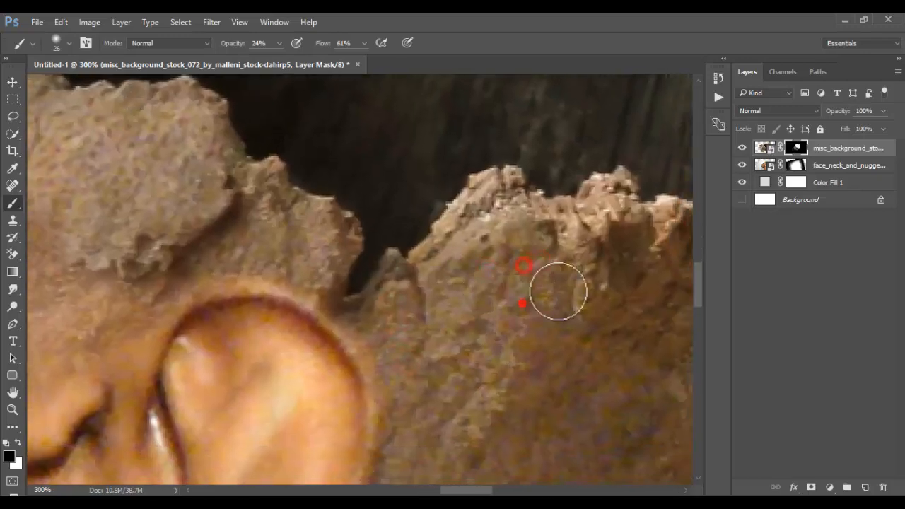
pyautogui.click(573, 283)
pyautogui.moveTo(592, 271); pyautogui.dragTo(596, 303)
pyautogui.click(465, 305)
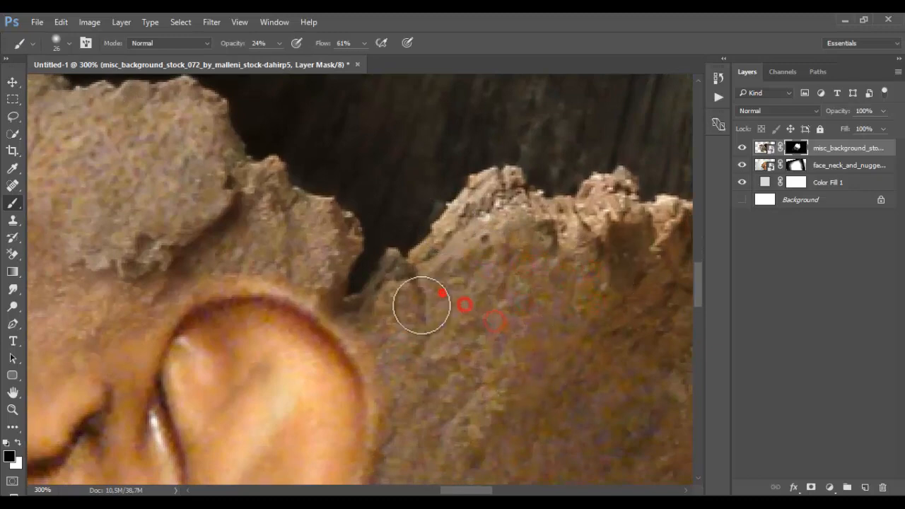
pyautogui.click(446, 296)
pyautogui.click(393, 322)
pyautogui.scroll(-2, 373, 358)
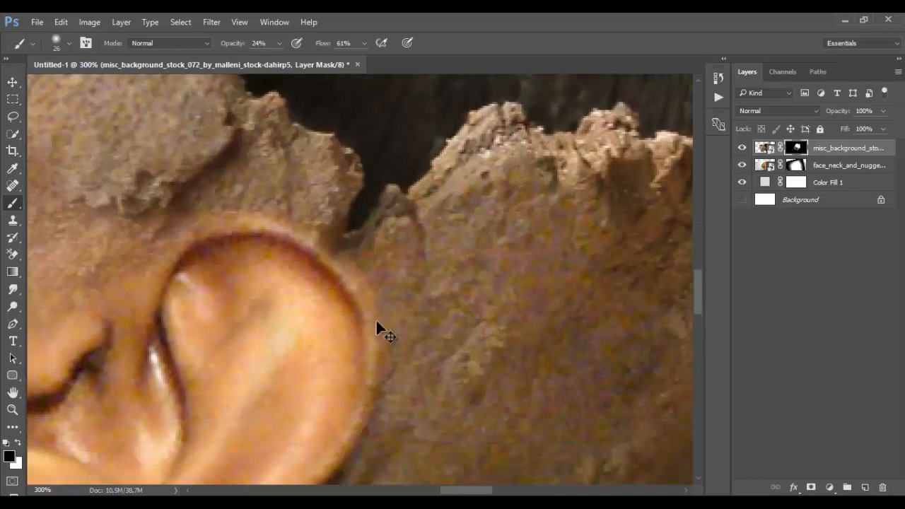
pyautogui.scroll(-3, 375, 318)
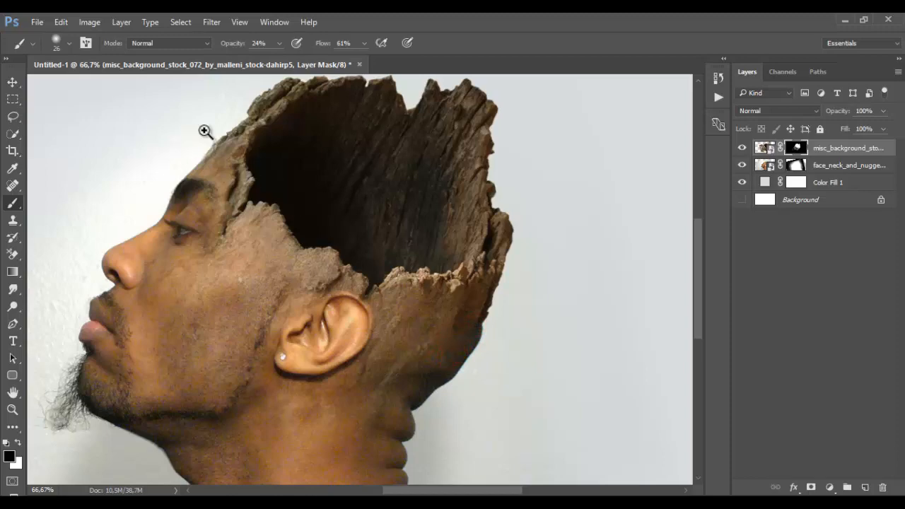
# - Soften the bark at the forehead's outer edge, and paint it back along that edge with white at 24% opacity
pyautogui.moveTo(204, 132)
pyautogui.mouseDown()
pyautogui.moveTo(194, 219)
pyautogui.moveTo(216, 198)
pyautogui.moveTo(205, 195)
pyautogui.mouseUp()
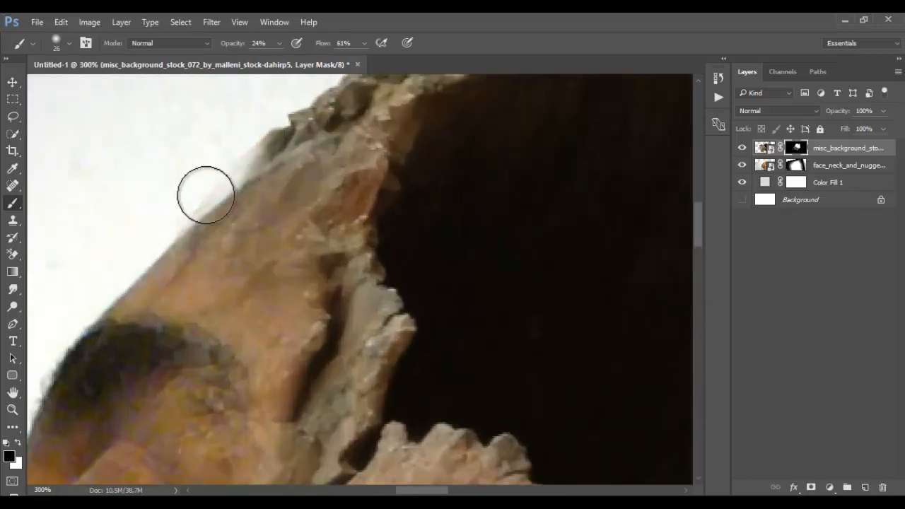
pyautogui.moveTo(323, 125); pyautogui.dragTo(263, 155)
pyautogui.hotkey('ctrl', '-')
pyautogui.hotkey('ctrl', '-')
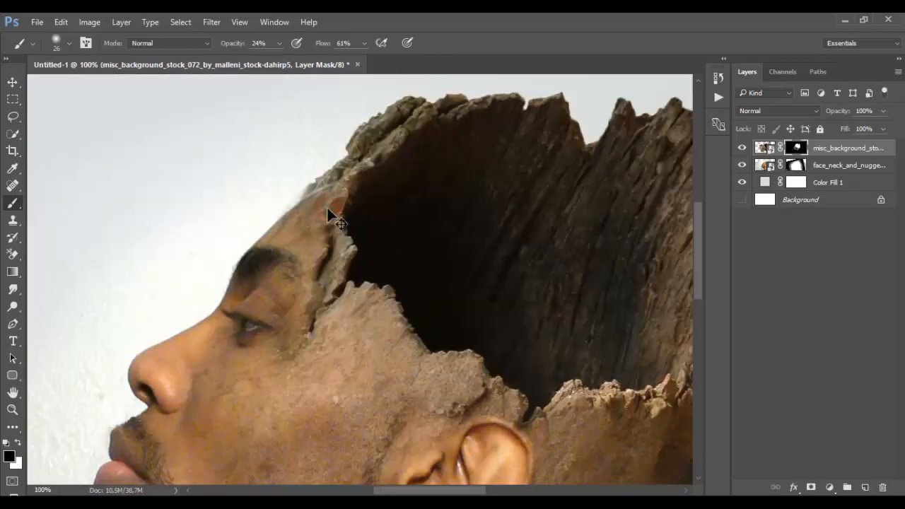
pyautogui.keyDown('ctrl'); pyautogui.click(326, 206); pyautogui.keyUp('ctrl')
pyautogui.click(19, 441)
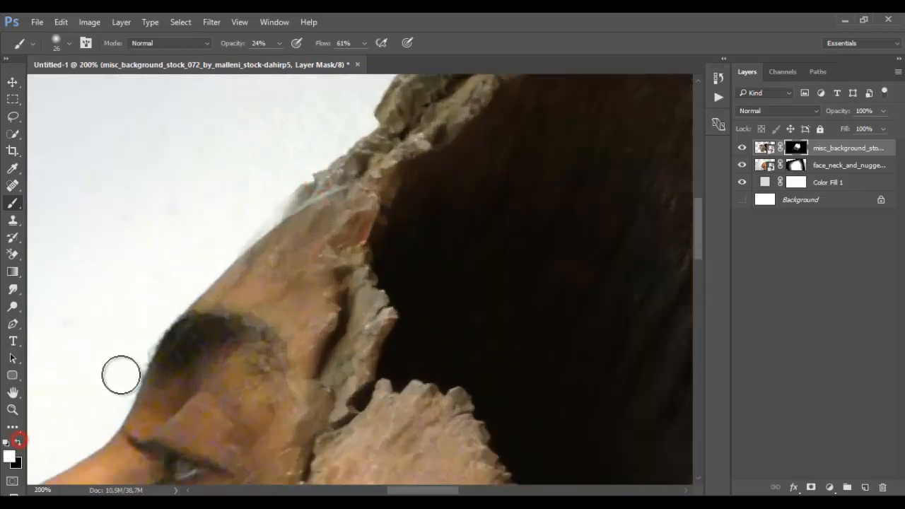
pyautogui.moveTo(360, 181)
pyautogui.mouseDown()
pyautogui.moveTo(313, 205)
pyautogui.moveTo(329, 198)
pyautogui.moveTo(279, 247)
pyautogui.moveTo(278, 222)
pyautogui.moveTo(256, 265)
pyautogui.moveTo(243, 259)
pyautogui.moveTo(245, 269)
pyautogui.moveTo(290, 259)
pyautogui.mouseUp()
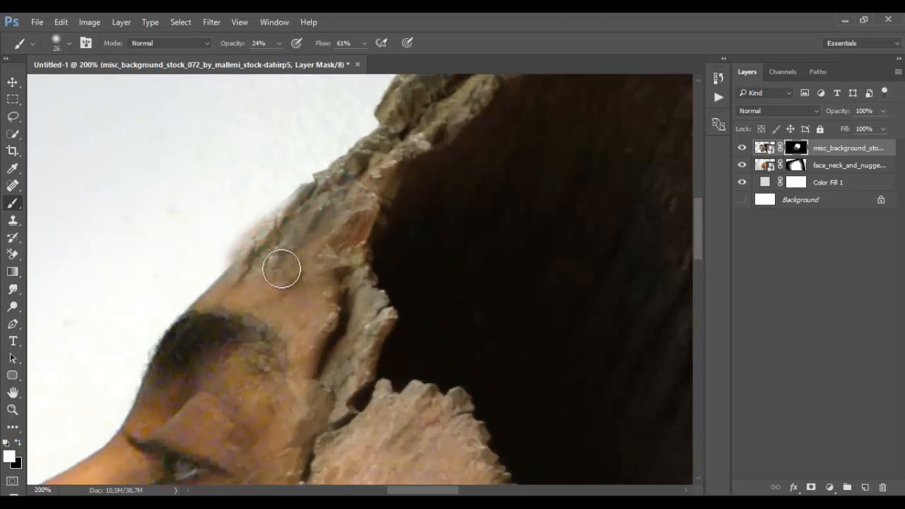
# - Clean the stray fringe off the forehead outline with a hard 26 px brush in black at 100% opacity
pyautogui.rightClick(176, 207)
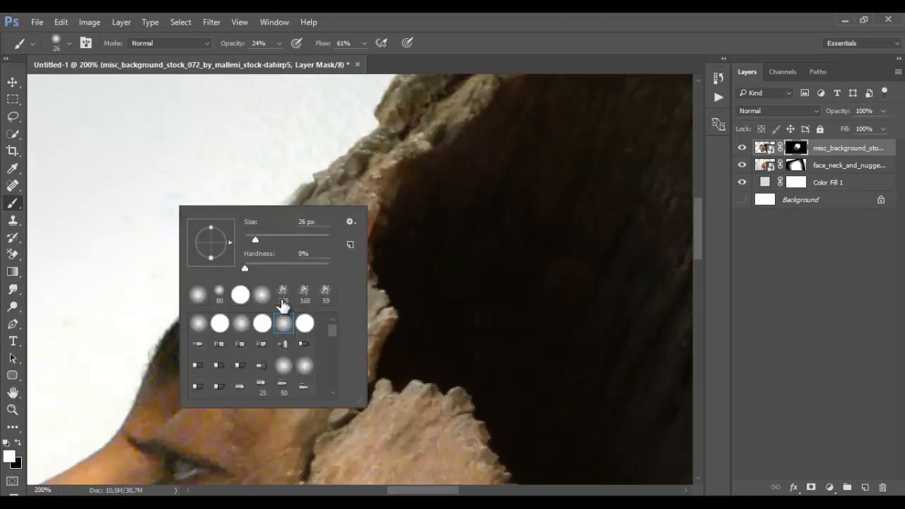
pyautogui.click(278, 43)
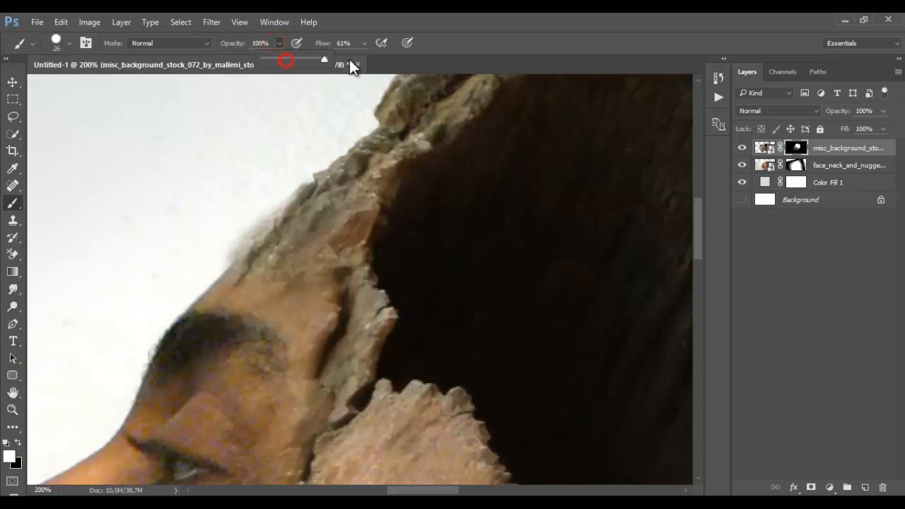
pyautogui.click(274, 181)
pyautogui.click(20, 442)
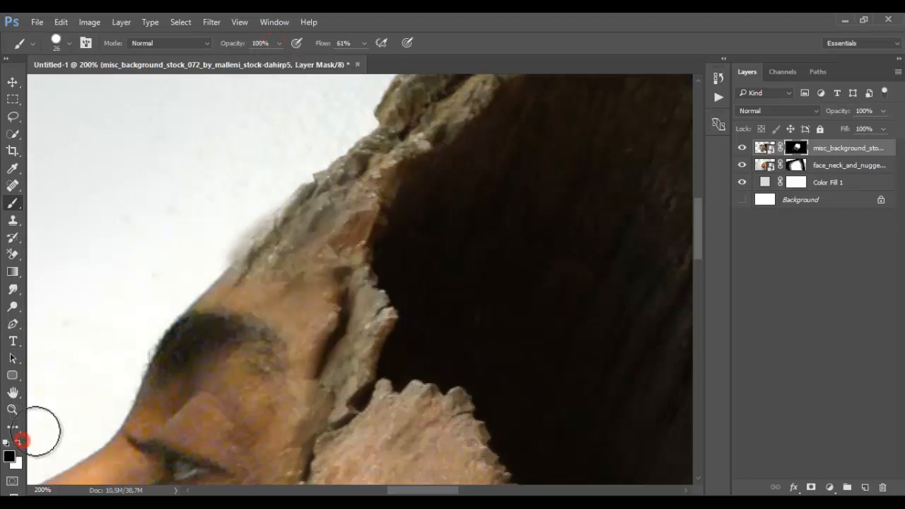
pyautogui.moveTo(296, 176)
pyautogui.mouseDown()
pyautogui.moveTo(192, 278)
pyautogui.moveTo(228, 244)
pyautogui.mouseUp()
pyautogui.click(19, 445)
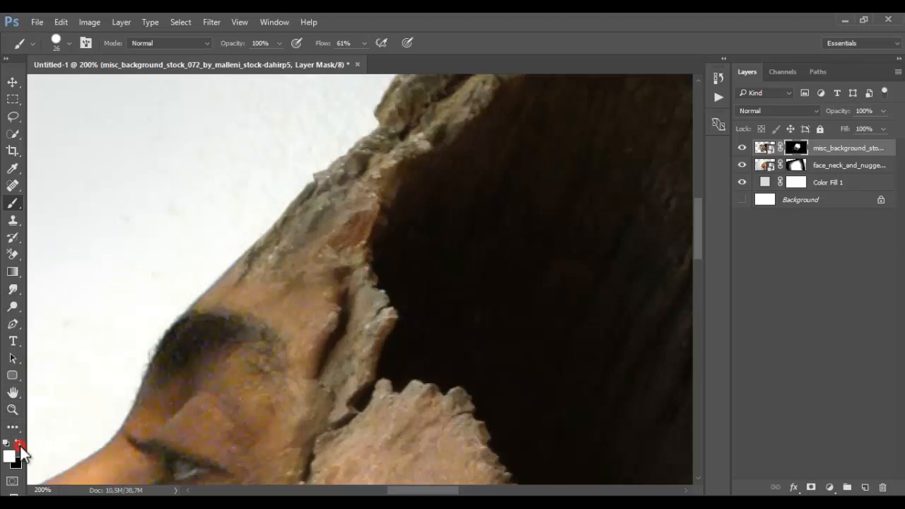
pyautogui.click(19, 446)
# - Switch to a soft 26 px brush at 36% opacity and fade the bark on the forehead above the eyebrow
pyautogui.rightClick(248, 138)
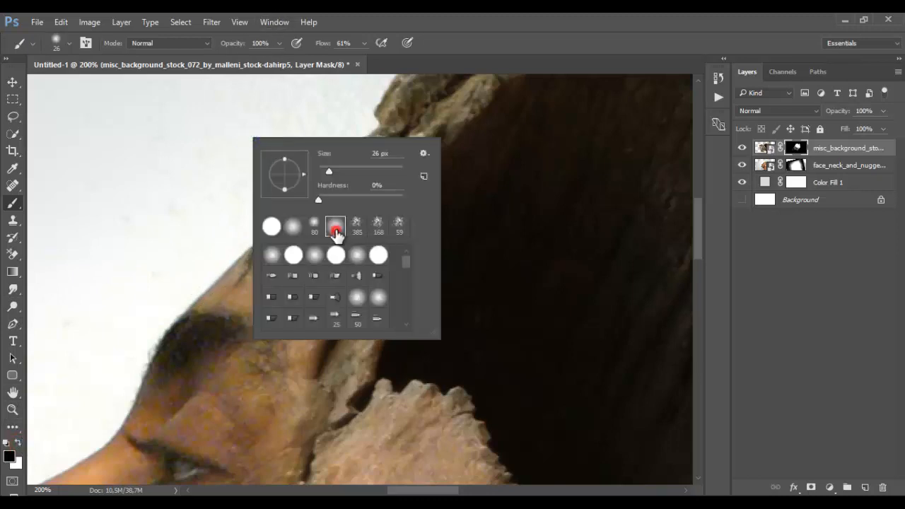
pyautogui.doubleClick(335, 234)
pyautogui.moveTo(206, 286)
pyautogui.mouseDown()
pyautogui.moveTo(276, 46)
pyautogui.moveTo(257, 58)
pyautogui.moveTo(270, 256)
pyautogui.moveTo(229, 290)
pyautogui.moveTo(251, 288)
pyautogui.moveTo(302, 249)
pyautogui.moveTo(312, 253)
pyautogui.moveTo(275, 278)
pyautogui.moveTo(309, 223)
pyautogui.moveTo(269, 272)
pyautogui.moveTo(263, 299)
pyautogui.moveTo(277, 294)
pyautogui.moveTo(312, 244)
pyautogui.moveTo(292, 298)
pyautogui.moveTo(301, 333)
pyautogui.moveTo(321, 314)
pyautogui.mouseUp()
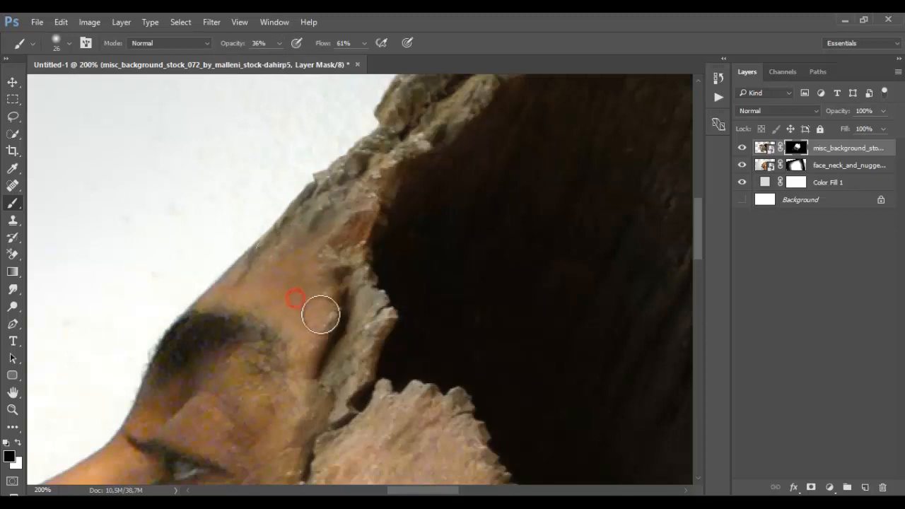
# - Soften the bark beside the temple and down the upper cheek along the log's sloping edge
pyautogui.scroll(-3, 361, 332)
pyautogui.moveTo(318, 403); pyautogui.dragTo(337, 384)
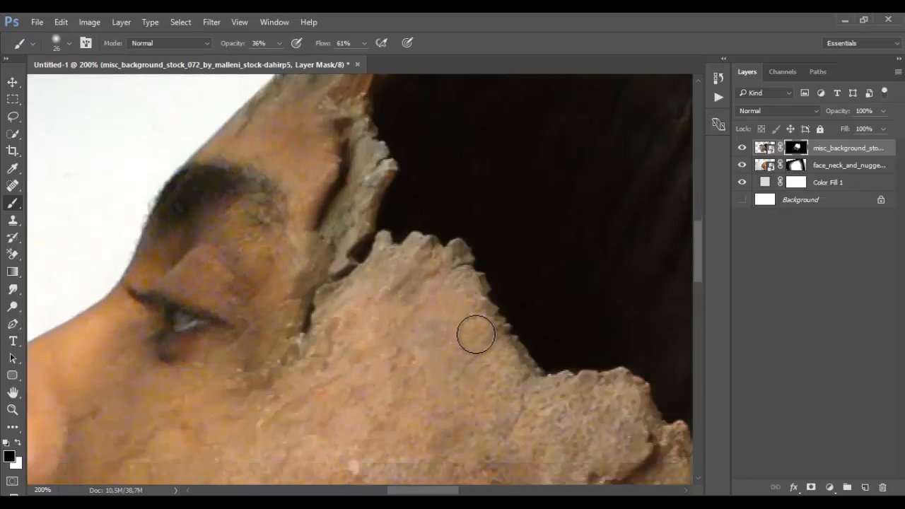
pyautogui.moveTo(470, 331)
pyautogui.mouseDown()
pyautogui.moveTo(490, 369)
pyautogui.moveTo(443, 307)
pyautogui.moveTo(443, 269)
pyautogui.moveTo(416, 289)
pyautogui.moveTo(436, 349)
pyautogui.moveTo(521, 427)
pyautogui.moveTo(552, 398)
pyautogui.moveTo(632, 412)
pyautogui.moveTo(619, 429)
pyautogui.moveTo(616, 410)
pyautogui.moveTo(540, 444)
pyautogui.mouseUp()
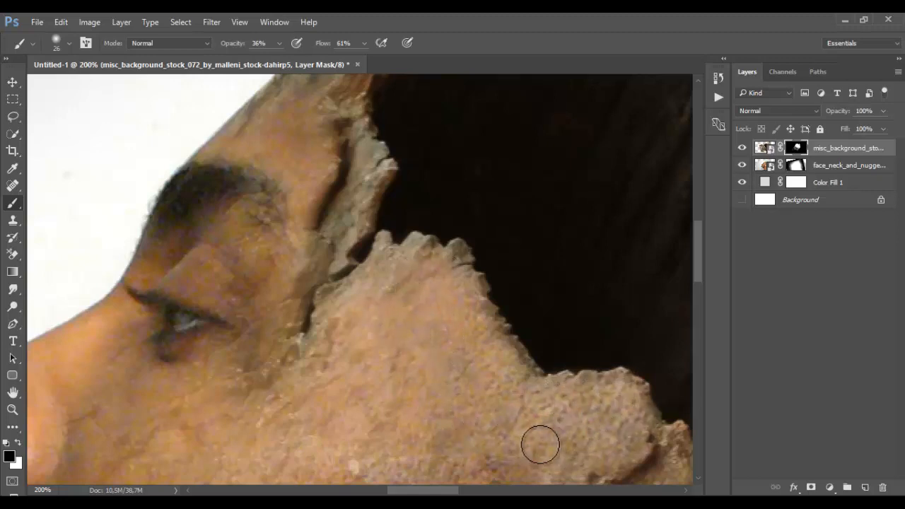
# - Fade the bark under the log's jagged rim just behind the ear with the 36% opacity brush
pyautogui.keyDown('alt'); pyautogui.click(431, 309); pyautogui.keyUp('alt')
pyautogui.keyDown('alt'); pyautogui.click(432, 309); pyautogui.keyUp('alt')
pyautogui.keyDown('alt'); pyautogui.click(432, 309); pyautogui.keyUp('alt')
pyautogui.keyDown('ctrl'); pyautogui.click(411, 311); pyautogui.keyUp('ctrl')
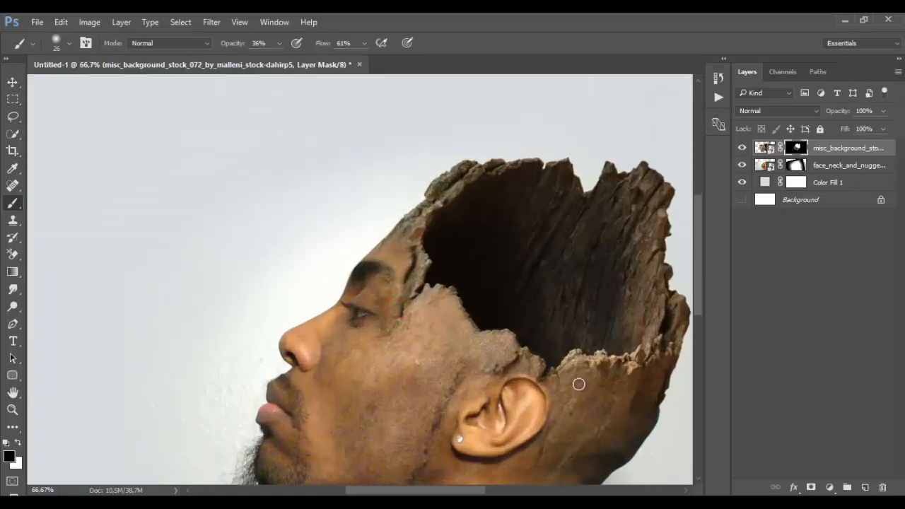
pyautogui.keyDown('ctrl'); pyautogui.click(605, 406); pyautogui.keyUp('ctrl')
pyautogui.keyDown('ctrl'); pyautogui.click(537, 375); pyautogui.keyUp('ctrl')
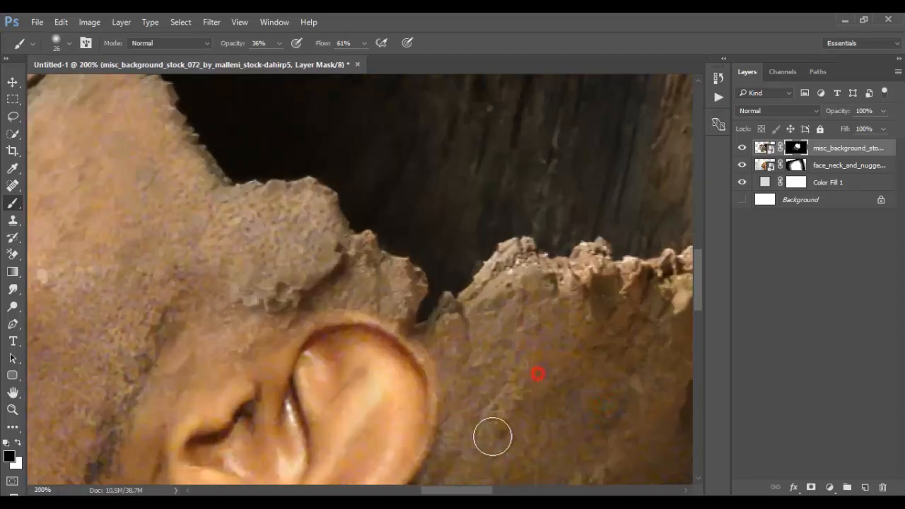
pyautogui.moveTo(529, 367)
pyautogui.mouseDown()
pyautogui.moveTo(501, 308)
pyautogui.moveTo(537, 293)
pyautogui.moveTo(588, 292)
pyautogui.mouseUp()
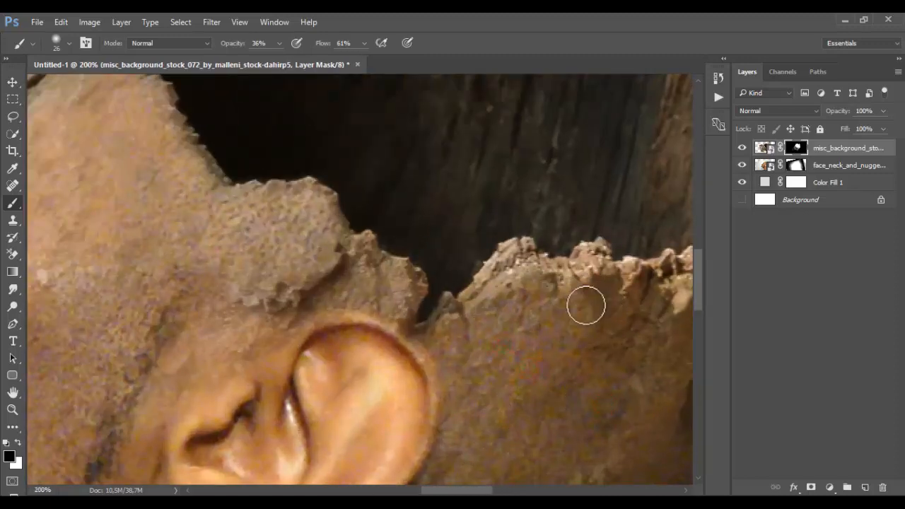
# - Blend the bark farther toward the back of the head, undoing the stray stroke near the rear edge
pyautogui.moveTo(659, 310)
pyautogui.mouseDown()
pyautogui.moveTo(574, 411)
pyautogui.moveTo(398, 333)
pyautogui.mouseUp()
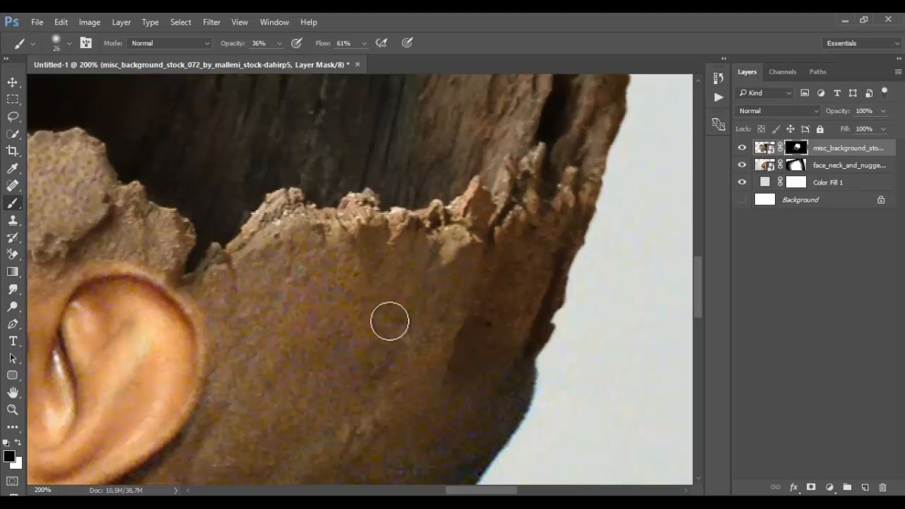
pyautogui.moveTo(539, 230); pyautogui.dragTo(541, 272)
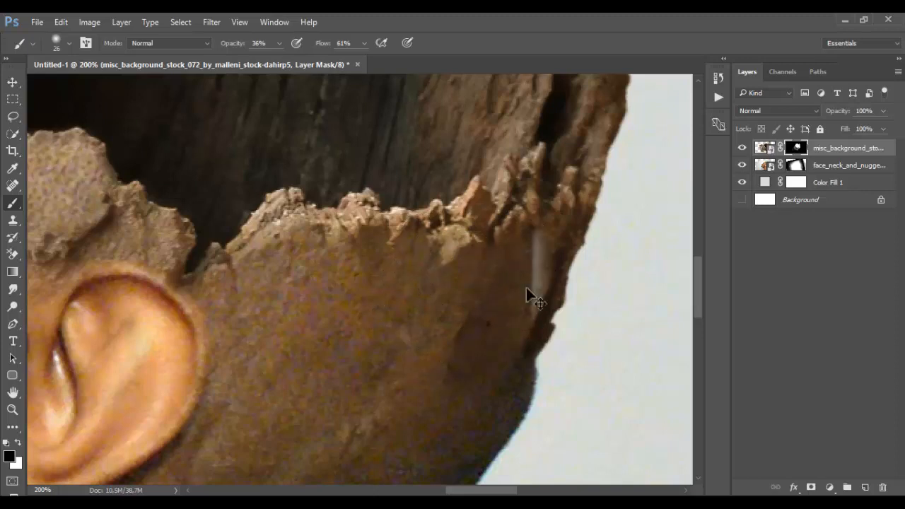
pyautogui.hotkey('ctrl', 'z')
pyautogui.moveTo(391, 273); pyautogui.dragTo(364, 298)
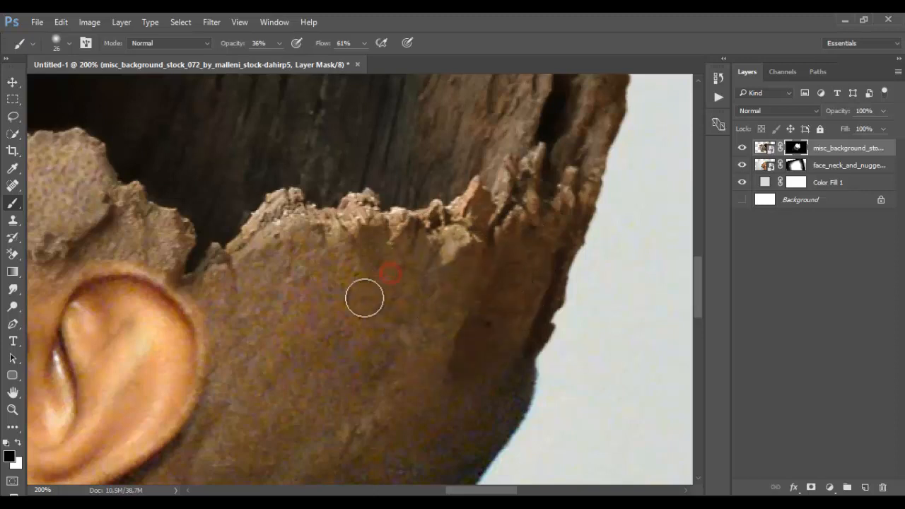
# - Soften the bark on the raised peak of the upper cheek beside the temple with the 26 px brush
pyautogui.keyDown('ctrl'); pyautogui.keyDown('alt'); pyautogui.click(234, 287); pyautogui.keyUp('alt'); pyautogui.keyUp('ctrl')
pyautogui.keyDown('ctrl'); pyautogui.keyDown('alt'); pyautogui.click(234, 287); pyautogui.keyUp('alt'); pyautogui.keyUp('ctrl')
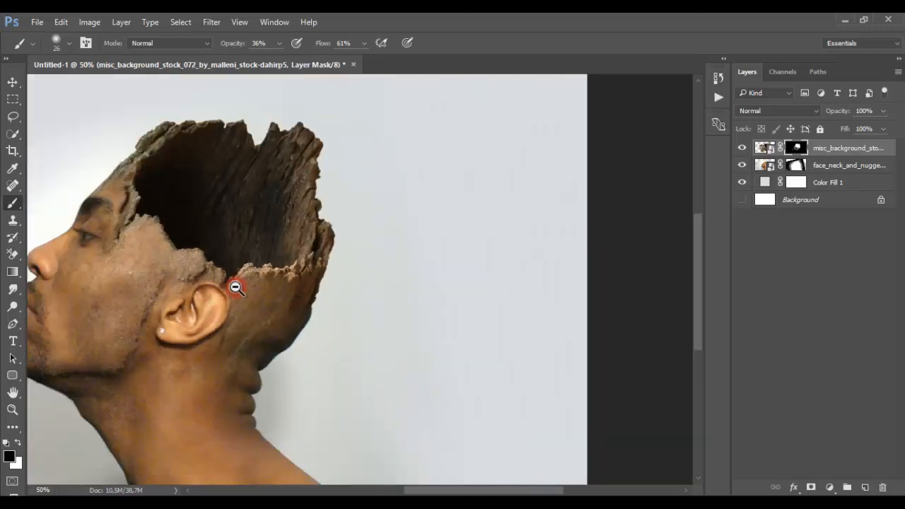
pyautogui.keyDown('ctrl'); pyautogui.keyDown('alt'); pyautogui.click(234, 287); pyautogui.keyUp('alt'); pyautogui.keyUp('ctrl')
pyautogui.keyDown('ctrl'); pyautogui.keyDown('alt'); pyautogui.click(234, 287); pyautogui.keyUp('alt'); pyautogui.keyUp('ctrl')
pyautogui.keyDown('ctrl'); pyautogui.click(355, 274); pyautogui.keyUp('ctrl')
pyautogui.keyDown('ctrl'); pyautogui.click(386, 273); pyautogui.keyUp('ctrl')
pyautogui.moveTo(400, 292)
pyautogui.mouseDown()
pyautogui.moveTo(359, 329)
pyautogui.moveTo(378, 343)
pyautogui.moveTo(354, 340)
pyautogui.moveTo(413, 310)
pyautogui.mouseUp()
pyautogui.scroll(2, 189, 186)
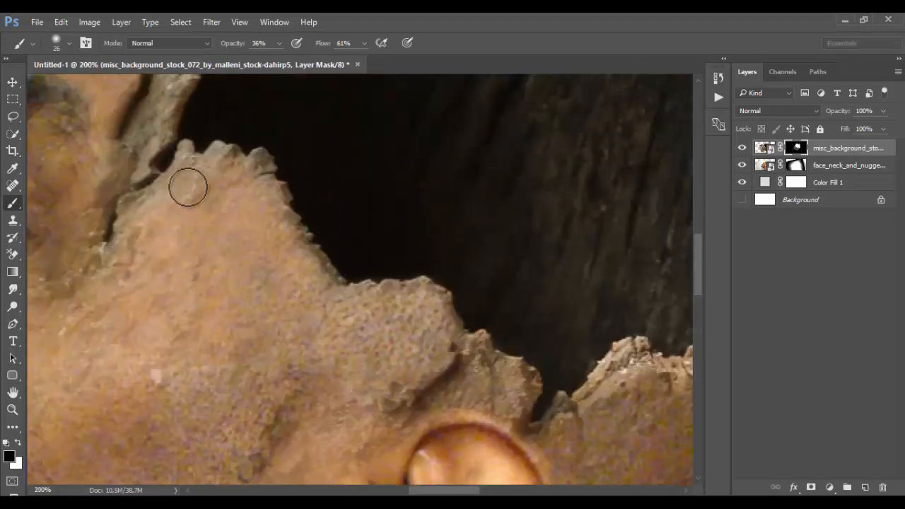
pyautogui.moveTo(185, 186)
pyautogui.mouseDown()
pyautogui.moveTo(144, 205)
pyautogui.moveTo(125, 238)
pyautogui.moveTo(149, 228)
pyautogui.moveTo(186, 167)
pyautogui.moveTo(216, 161)
pyautogui.moveTo(217, 172)
pyautogui.moveTo(230, 176)
pyautogui.mouseUp()
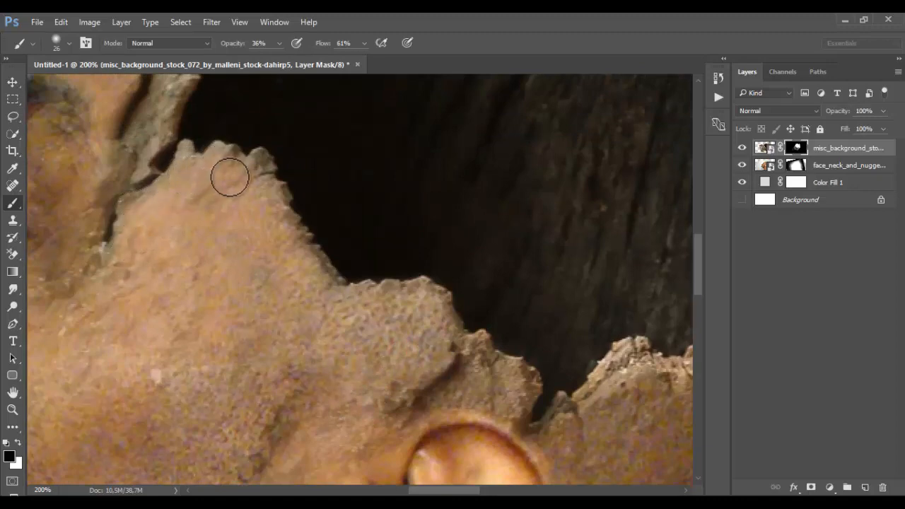
# - Reduce the brush to 9 px and soften the narrow bark strip between the eyebrow and the log's opening
pyautogui.scroll(3, 121, 268)
pyautogui.rightClick(166, 196)
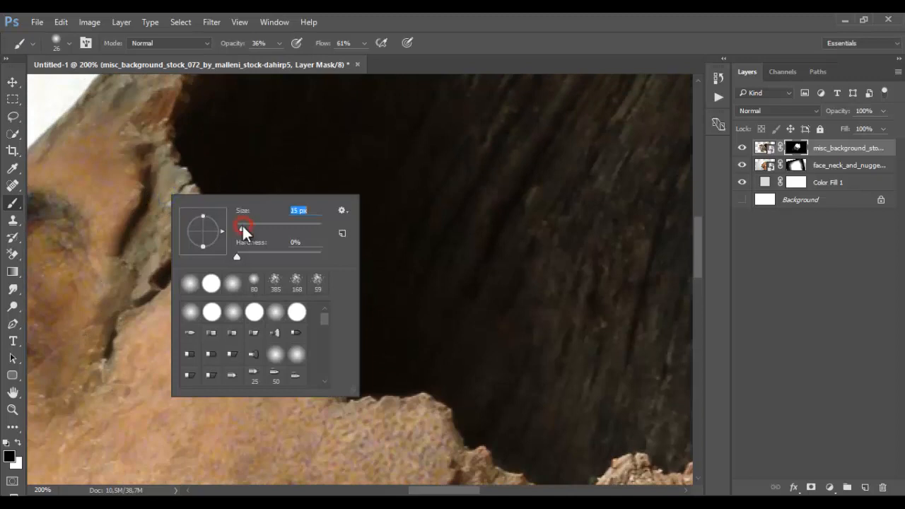
pyautogui.write('5')
pyautogui.click(156, 207)
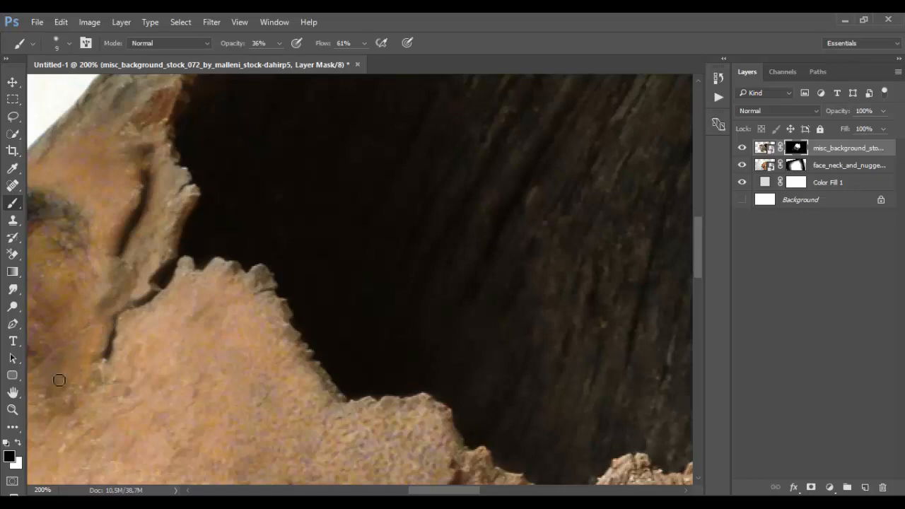
# - Check the whole composite and touch up the bark around the ear with the 9 px brush at 36% opacity
pyautogui.hotkey('ctrl', '-')
pyautogui.hotkey('ctrl', '-')
pyautogui.hotkey('ctrl', '-')
pyautogui.hotkey('ctrl', '-')
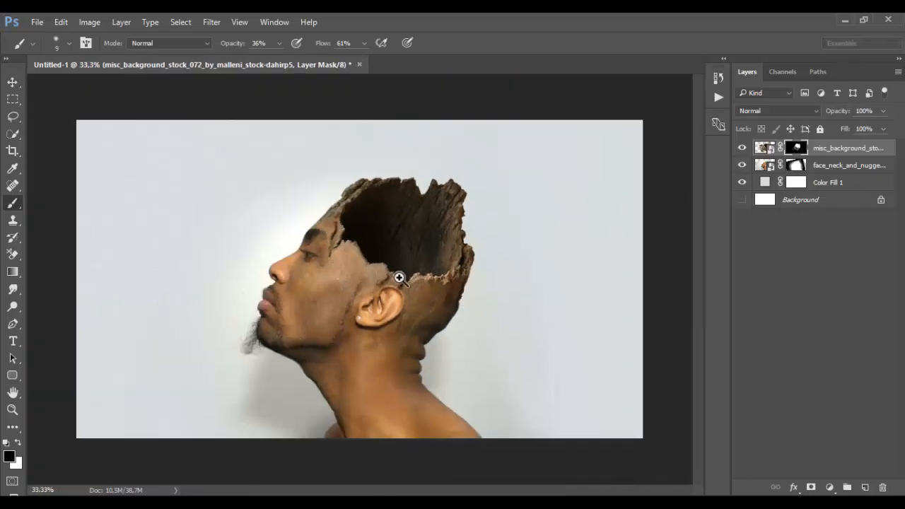
pyautogui.click(400, 278)
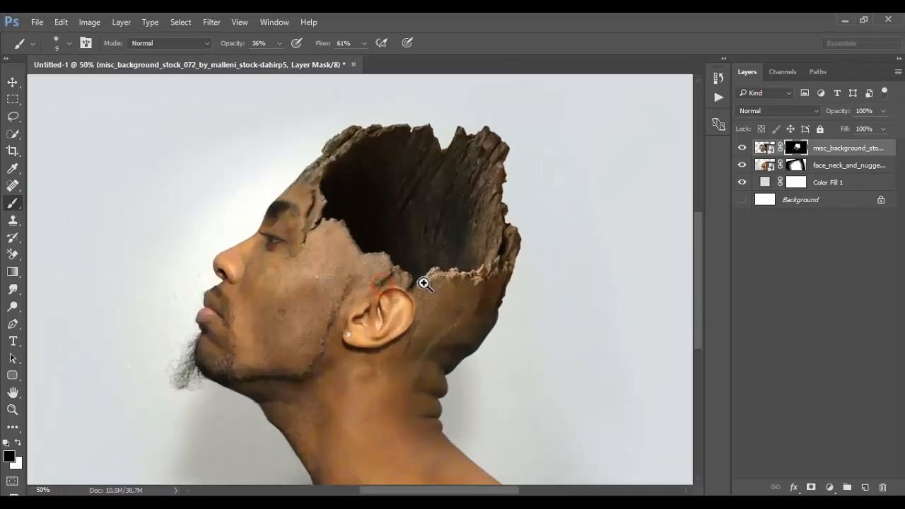
pyautogui.click(420, 278)
pyautogui.click(434, 317)
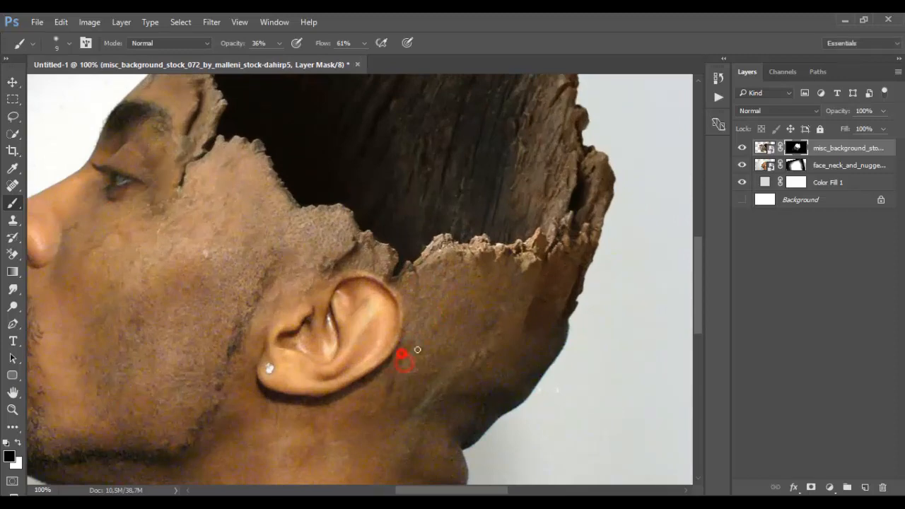
pyautogui.keyDown('ctrl'); pyautogui.click(567, 263); pyautogui.keyUp('ctrl')
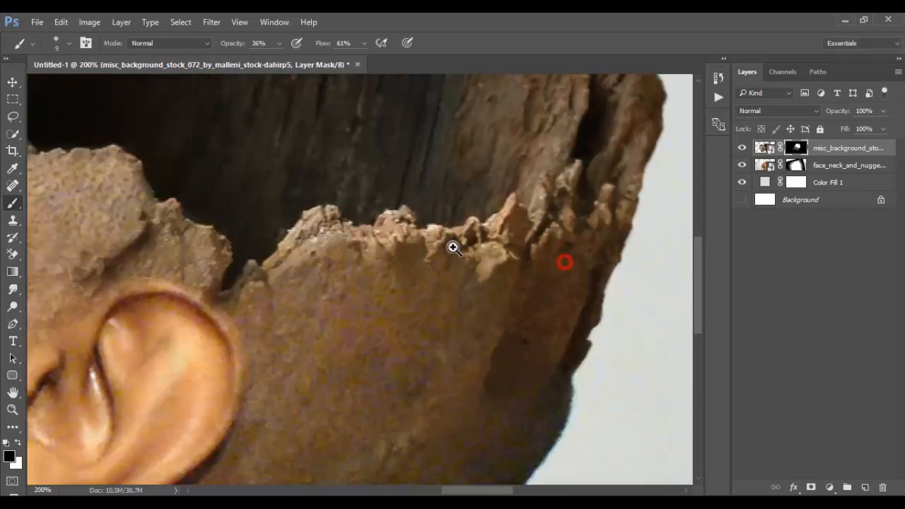
pyautogui.scroll(2, 155, 239)
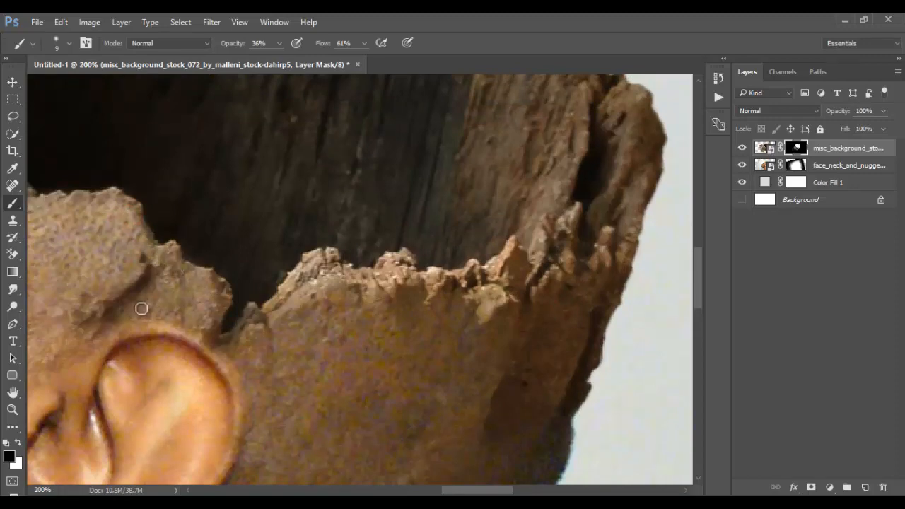
# - Fade the bark texture on the upper forehead inside the log's outer edge with the 9 px brush
pyautogui.keyDown('alt'); pyautogui.click(130, 262); pyautogui.keyUp('alt')
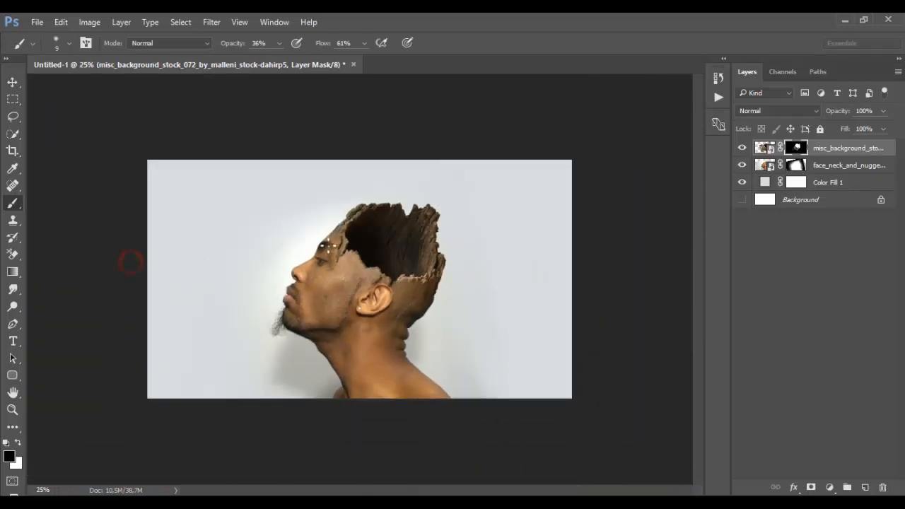
pyautogui.keyDown('ctrl'); pyautogui.click(326, 231); pyautogui.keyUp('ctrl')
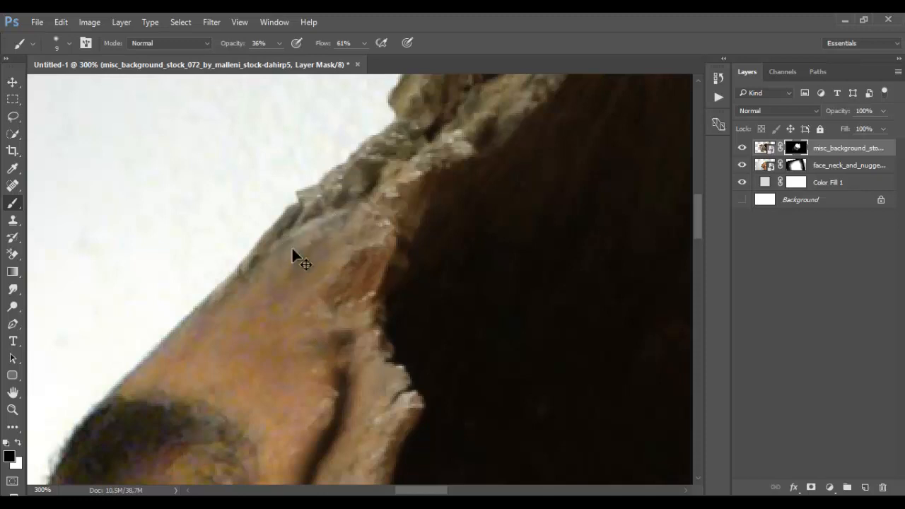
# - Undo the last brush fading of the bark texture on the upper forehead
pyautogui.hotkey('ctrl', 'alt', 'z')
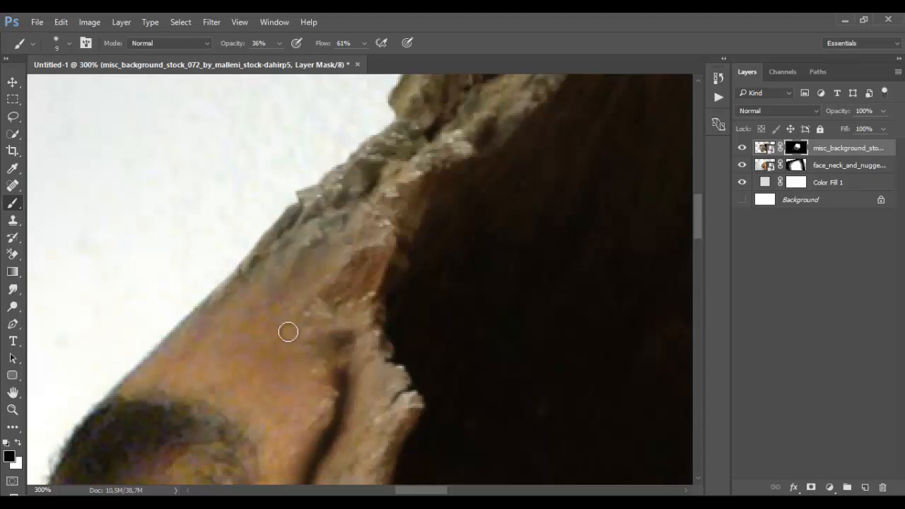
pyautogui.keyDown('alt'); pyautogui.click(307, 306); pyautogui.keyUp('alt')
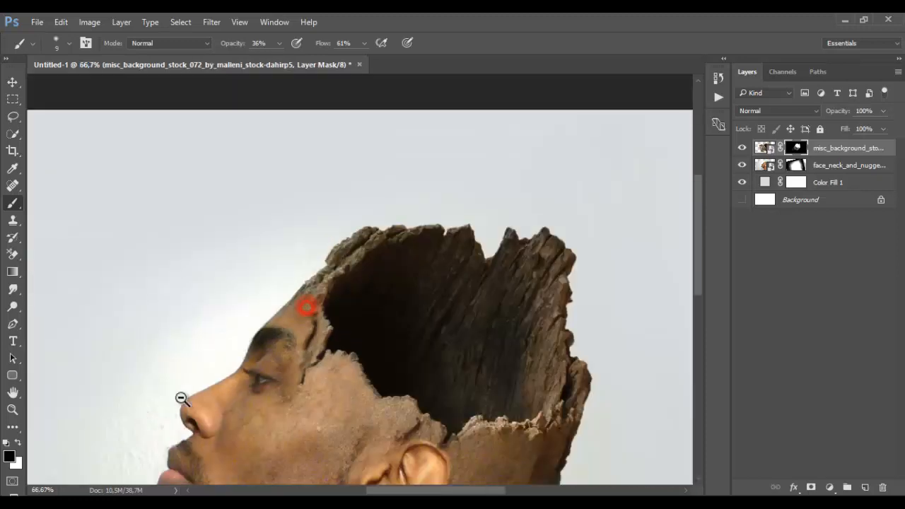
pyautogui.keyDown('alt'); pyautogui.click(313, 344); pyautogui.keyUp('alt')
pyautogui.keyDown('alt'); pyautogui.click(322, 351); pyautogui.keyUp('alt')
# - Enlarge the mask brush to 58 px and touch up the log layer's blend around the ear and along the cheek
pyautogui.keyDown('ctrl'); pyautogui.click(371, 275); pyautogui.keyUp('ctrl')
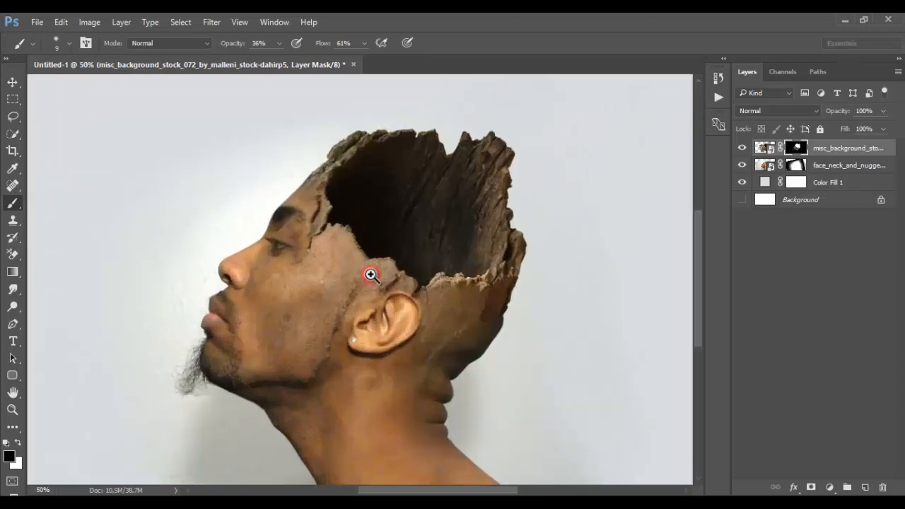
pyautogui.keyDown('ctrl'); pyautogui.click(451, 358); pyautogui.keyUp('ctrl')
pyautogui.rightClick(434, 343)
pyautogui.moveTo(530, 327); pyautogui.dragTo(538, 327)
pyautogui.press('Return')
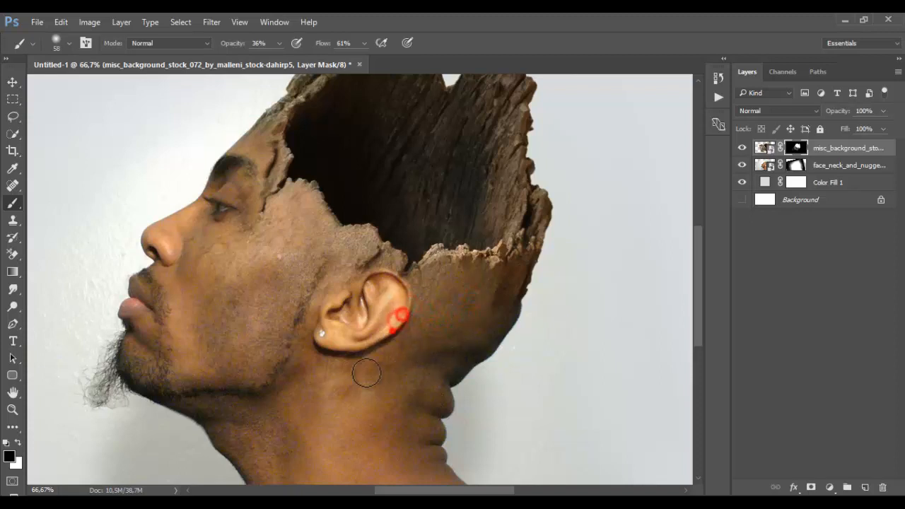
pyautogui.moveTo(359, 347); pyautogui.dragTo(323, 349)
pyautogui.moveTo(259, 319)
pyautogui.mouseDown()
pyautogui.moveTo(259, 285)
pyautogui.moveTo(210, 268)
pyautogui.moveTo(218, 239)
pyautogui.moveTo(247, 236)
pyautogui.moveTo(242, 254)
pyautogui.moveTo(262, 243)
pyautogui.moveTo(269, 254)
pyautogui.moveTo(241, 208)
pyautogui.mouseUp()
# - Reduce the brush to 17 px and fade the bark between the eyebrow's outer end and the dark crack at the temple
pyautogui.scroll(5, 265, 186)
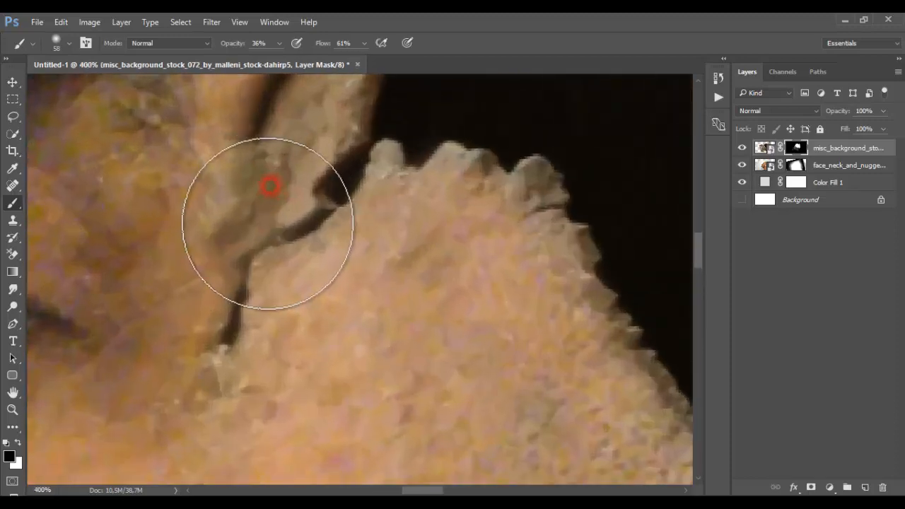
pyautogui.scroll(1, 247, 273)
pyautogui.rightClick(281, 238)
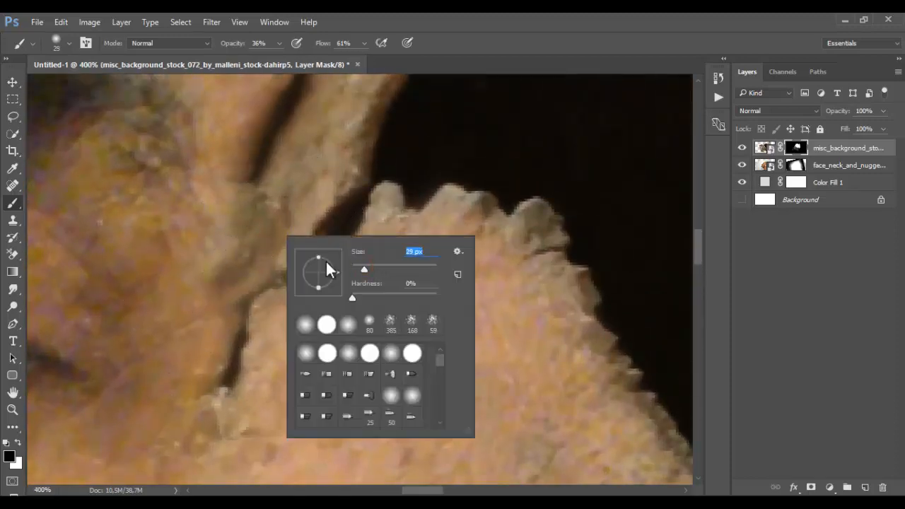
pyautogui.click(357, 265)
pyautogui.click(233, 199)
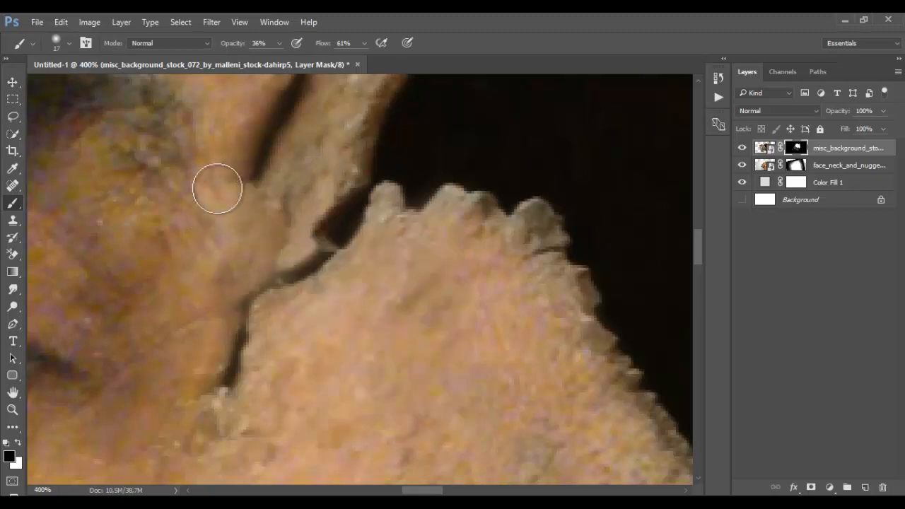
pyautogui.moveTo(242, 161); pyautogui.dragTo(213, 275)
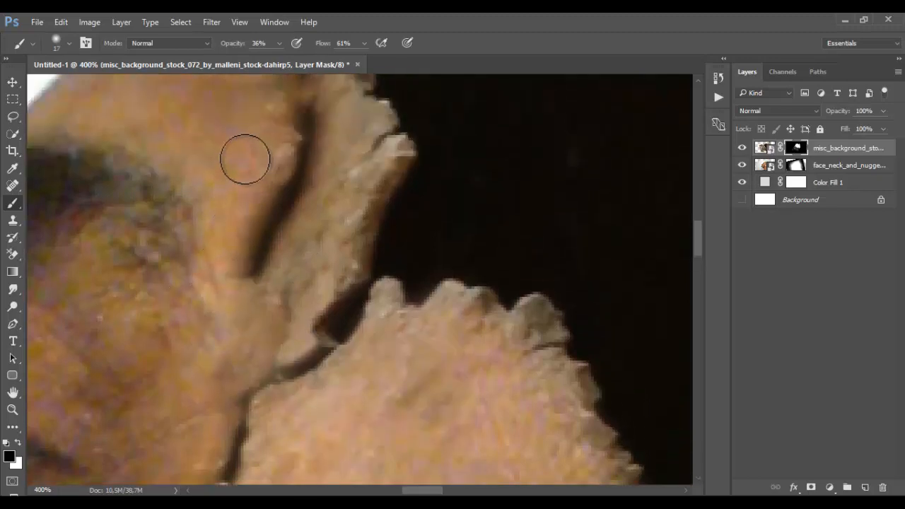
pyautogui.click(233, 179)
# - Soften the bark edge where the two cracks meet beside the eye with the 17 px brush
pyautogui.keyDown('alt'); pyautogui.click(178, 319); pyautogui.keyUp('alt')
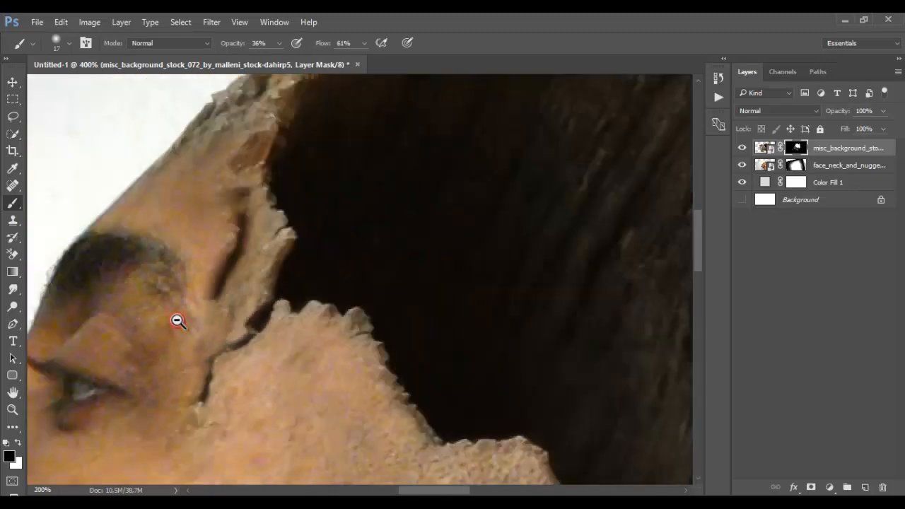
pyautogui.keyDown('alt'); pyautogui.click(173, 354); pyautogui.keyUp('alt')
pyautogui.click(191, 342)
pyautogui.click(191, 343)
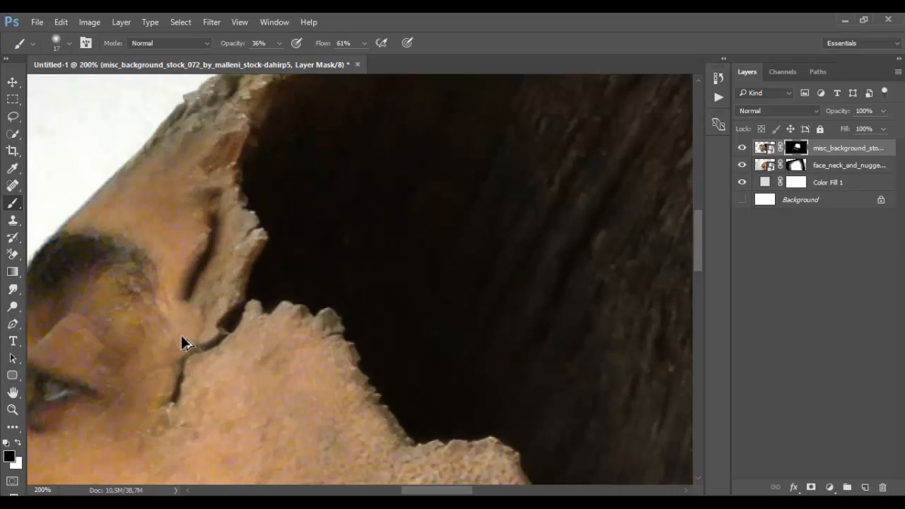
# - Clean the log's outer edge at the back of the head and soften the dark patch below its rim with the 17 px brush
pyautogui.keyDown('alt'); pyautogui.click(183, 342); pyautogui.keyUp('alt')
pyautogui.keyDown('alt'); pyautogui.click(181, 334); pyautogui.keyUp('alt')
pyautogui.keyDown('alt'); pyautogui.click(198, 384); pyautogui.keyUp('alt')
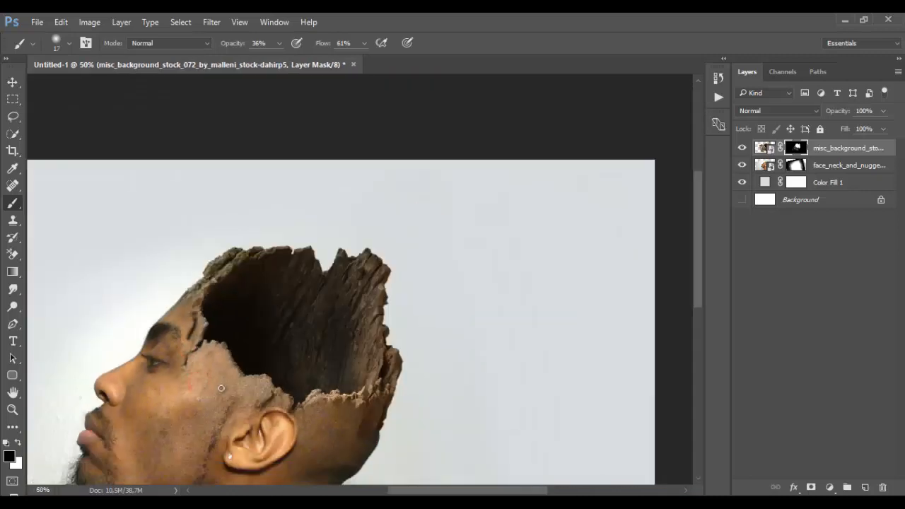
pyautogui.scroll(-3, 221, 389)
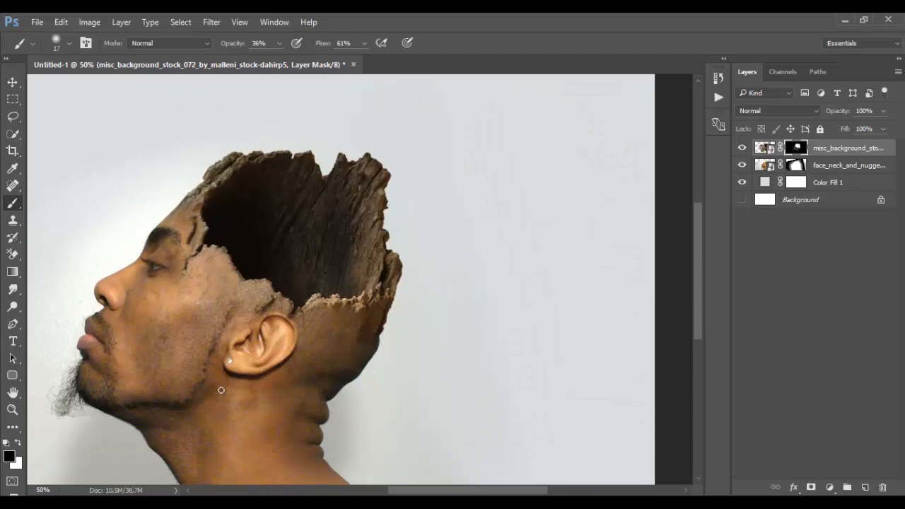
pyautogui.click(410, 324)
pyautogui.click(317, 375)
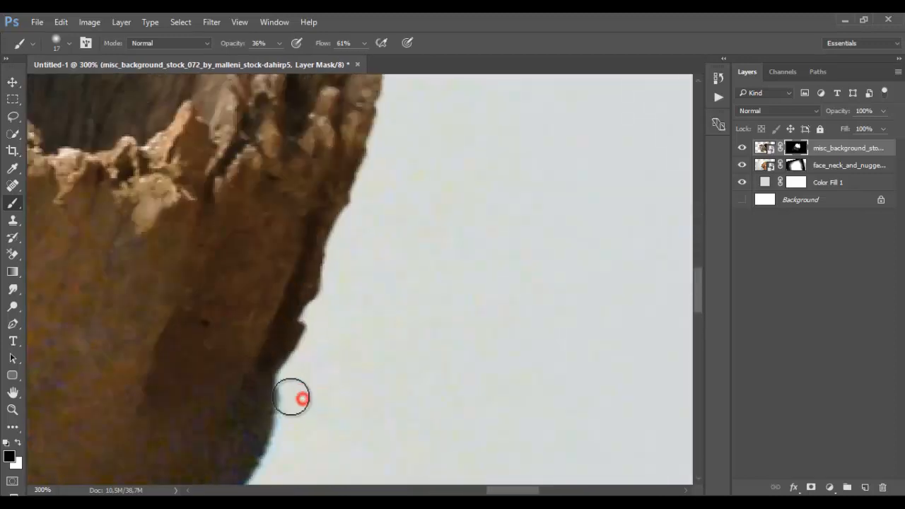
pyautogui.moveTo(299, 398)
pyautogui.mouseDown()
pyautogui.moveTo(283, 394)
pyautogui.moveTo(280, 408)
pyautogui.mouseUp()
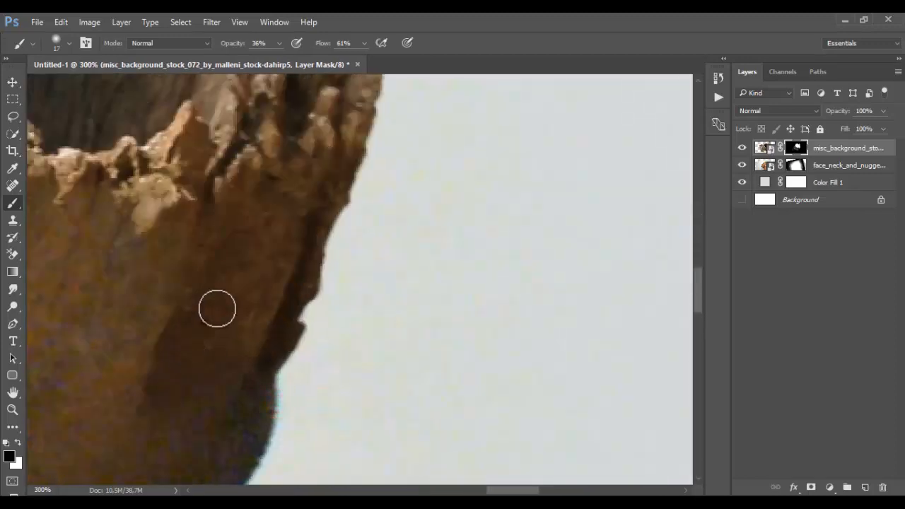
pyautogui.moveTo(220, 299); pyautogui.dragTo(220, 340)
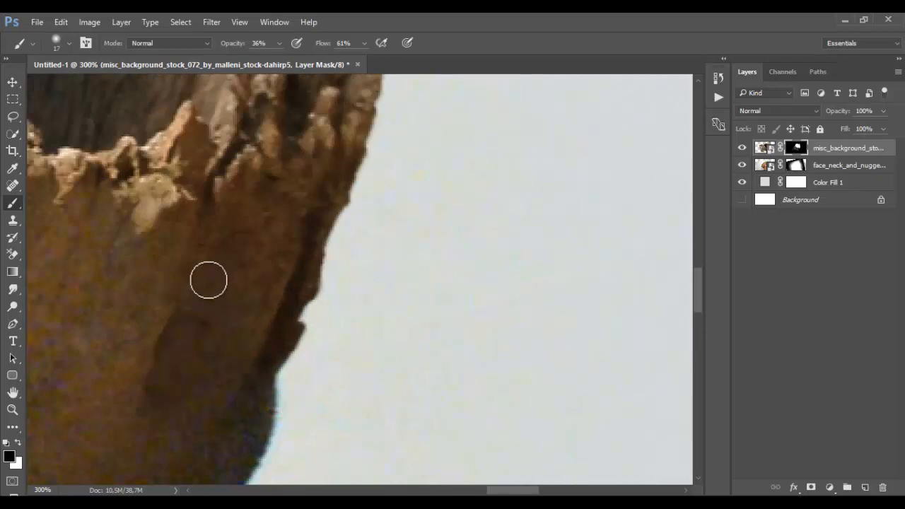
pyautogui.click(204, 337)
# - Blend the remaining dark bark on the back of the head into the skin and check the whole composite
pyautogui.hotkey('ctrl', '0')
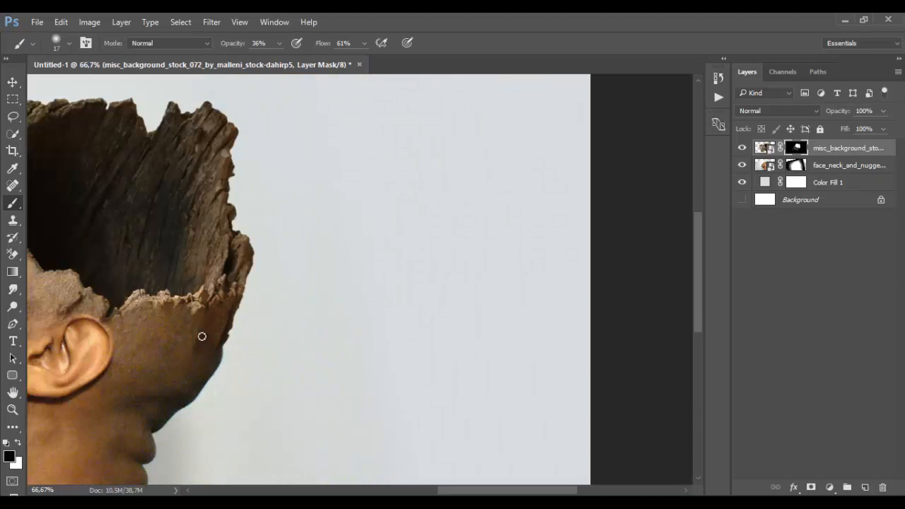
pyautogui.moveTo(196, 365)
pyautogui.mouseDown()
pyautogui.moveTo(208, 333)
pyautogui.moveTo(210, 356)
pyautogui.mouseUp()
pyautogui.moveTo(209, 323); pyautogui.dragTo(200, 330)
pyautogui.keyDown('alt'); pyautogui.click(232, 374); pyautogui.keyUp('alt')
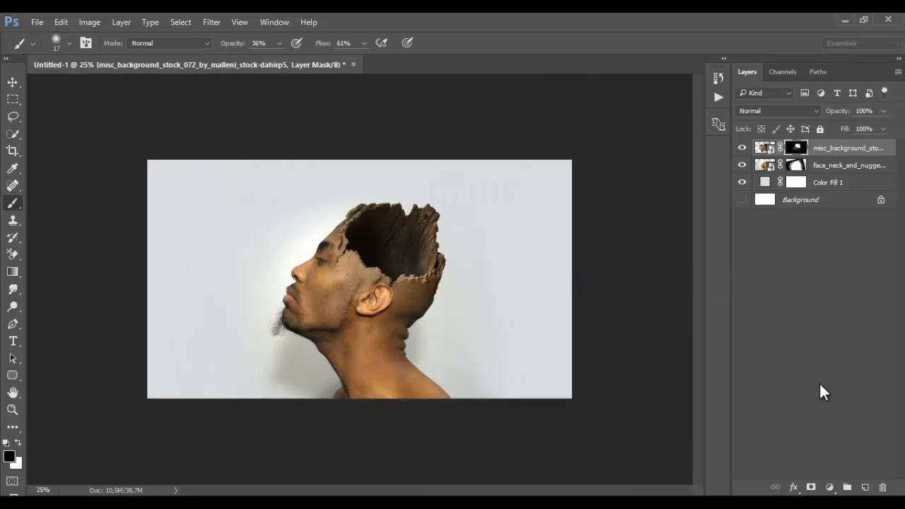
# - Stamp all visible layers into a new top layer and open the Camera Raw filter on it
pyautogui.hotkey('ctrl', 'shift', 'alt', 'e')
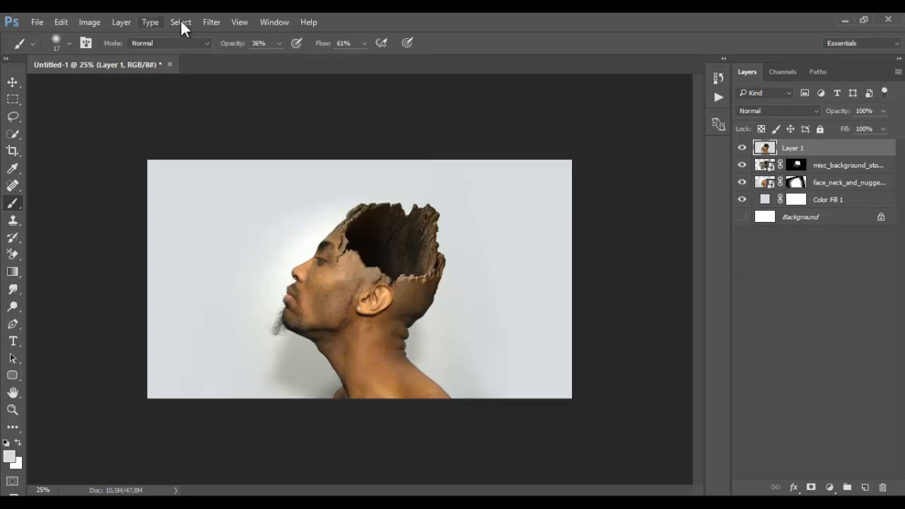
pyautogui.click(211, 22)
pyautogui.click(266, 101)
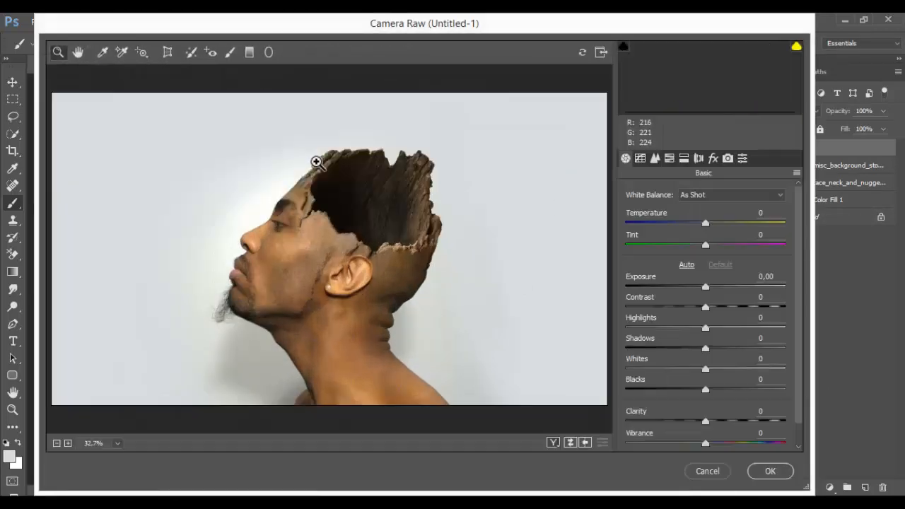
# - Set the Sharpening Amount to 109 and examine the face detail up close
pyautogui.click(655, 157)
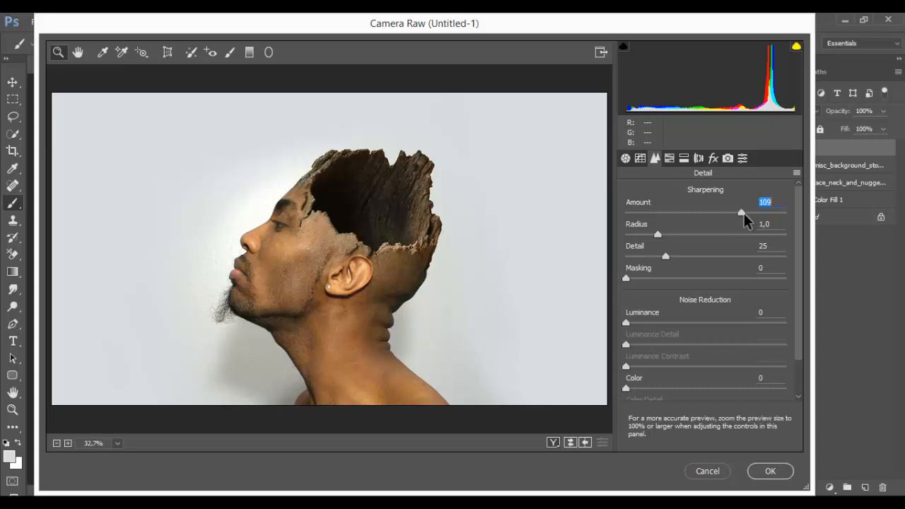
pyautogui.click(276, 266)
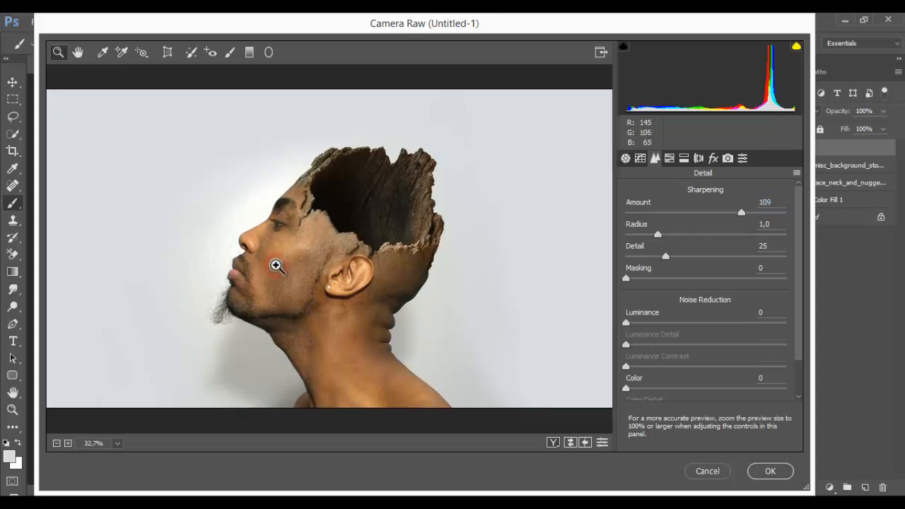
pyautogui.click(276, 266)
pyautogui.click(411, 218)
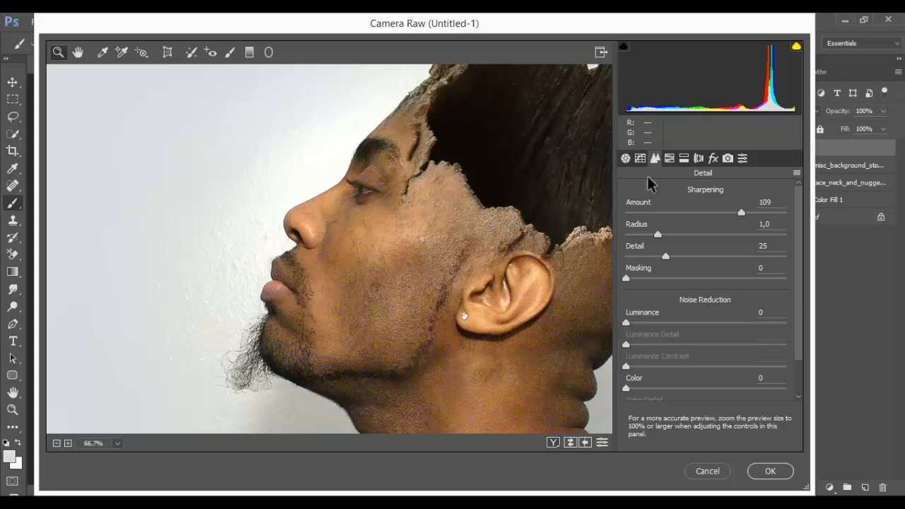
# - Warm the white balance by setting Temperature to +5 in the Basic adjustments
pyautogui.click(626, 158)
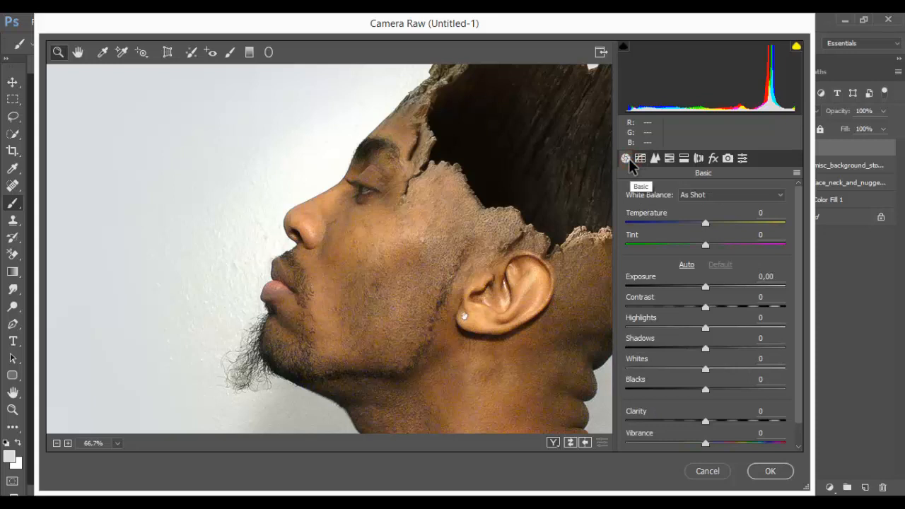
pyautogui.moveTo(705, 224); pyautogui.dragTo(711, 224)
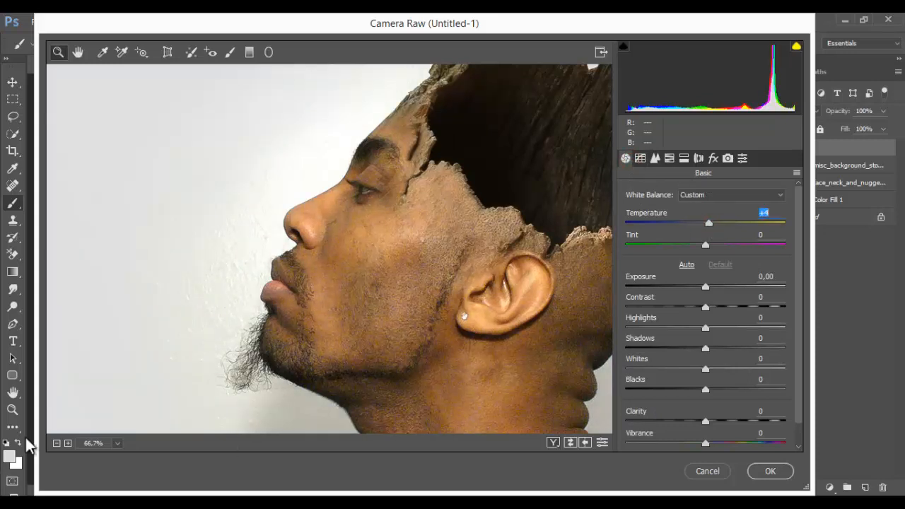
pyautogui.click(57, 443)
pyautogui.click(57, 443)
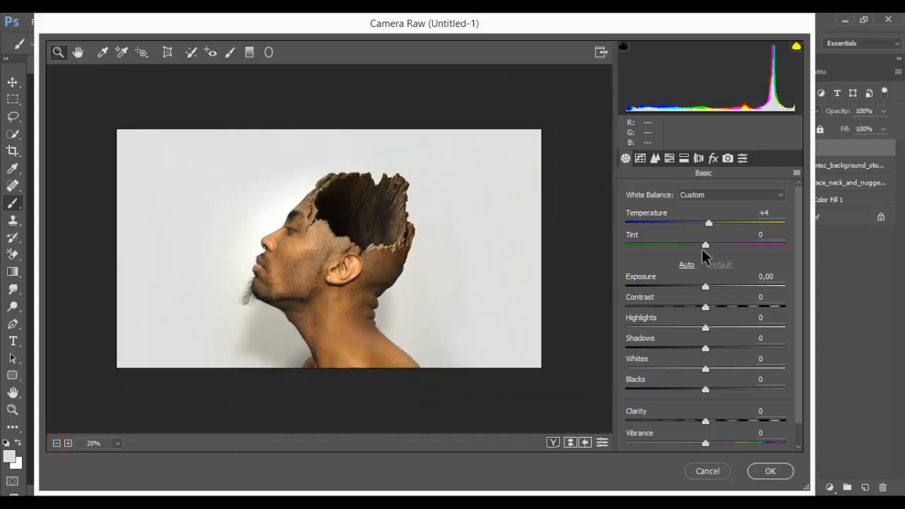
pyautogui.moveTo(710, 224); pyautogui.dragTo(711, 224)
# - Set Highlights -34, Shadows +12, Whites -100, Blacks +15, Clarity +9, Contrast +2 and Exposure -0.05, and apply the filter
pyautogui.moveTo(704, 309); pyautogui.dragTo(681, 316)
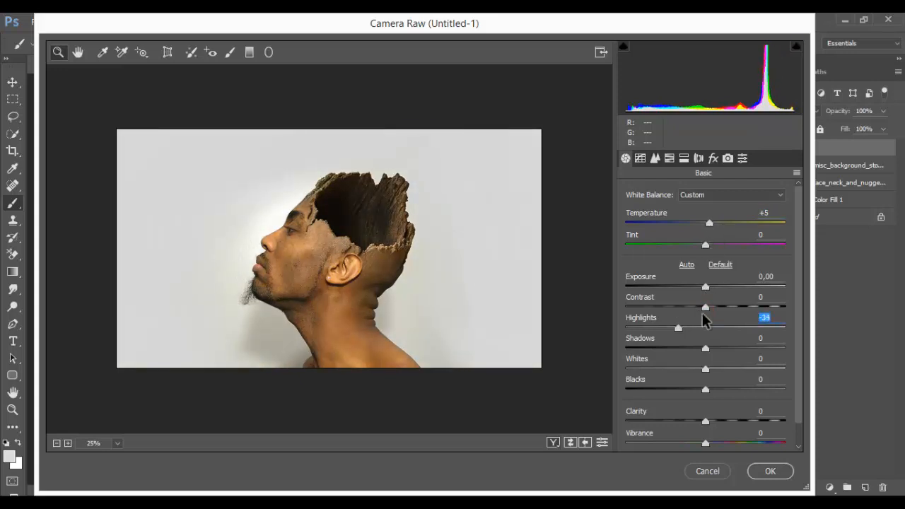
pyautogui.moveTo(705, 347); pyautogui.dragTo(599, 370)
pyautogui.moveTo(712, 390); pyautogui.dragTo(717, 423)
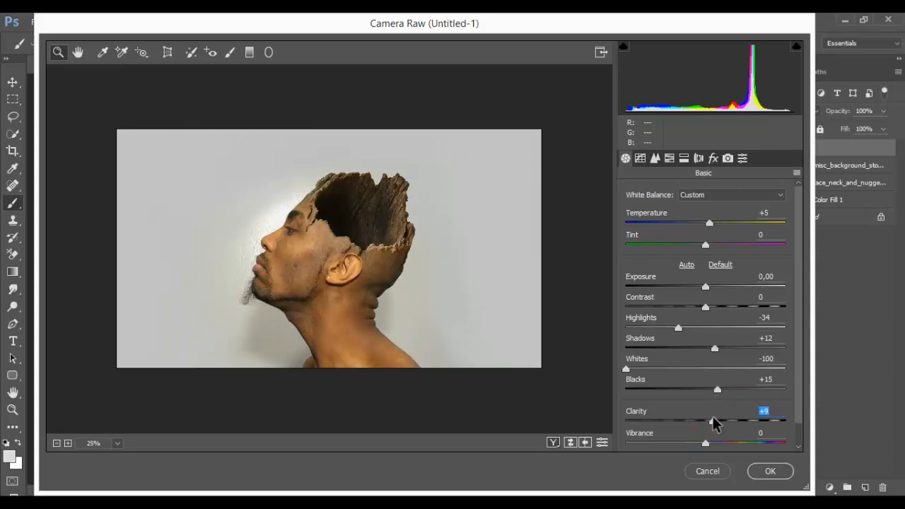
pyautogui.moveTo(705, 307); pyautogui.dragTo(706, 288)
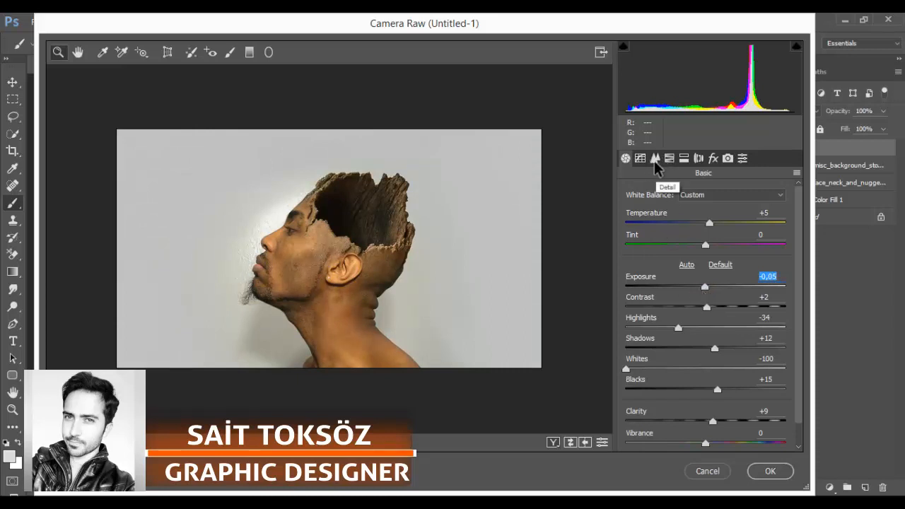
pyautogui.click(769, 471)
# - Compare the composite with and without the Camera Raw layer, and examine the face, ear and neck up close and at full view
pyautogui.click(742, 148)
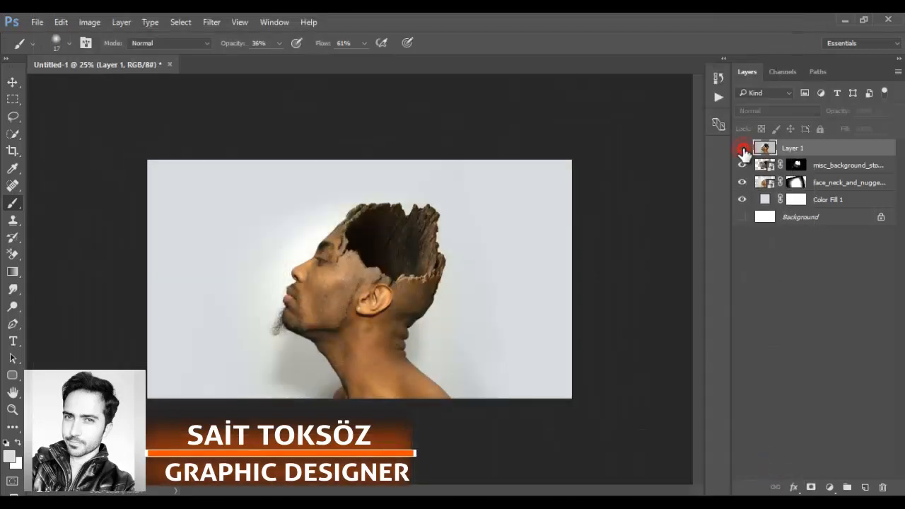
pyautogui.click(742, 148)
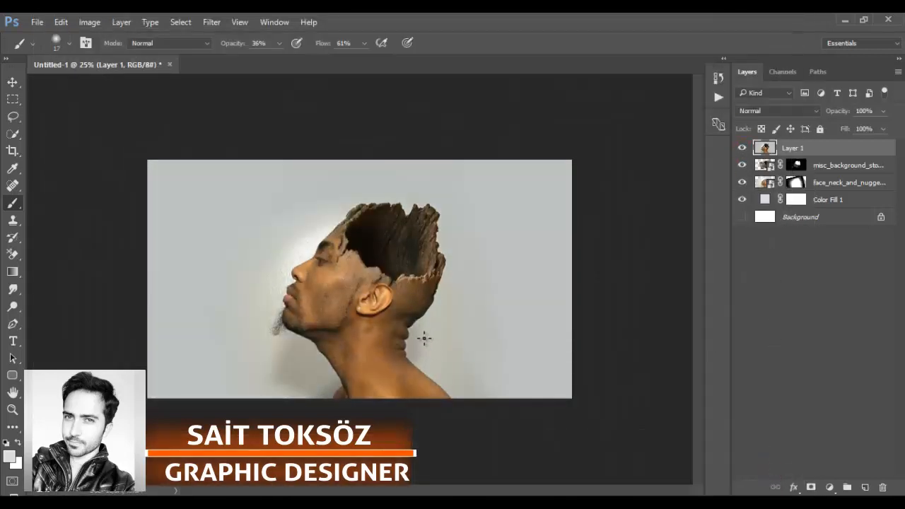
pyautogui.click(382, 300)
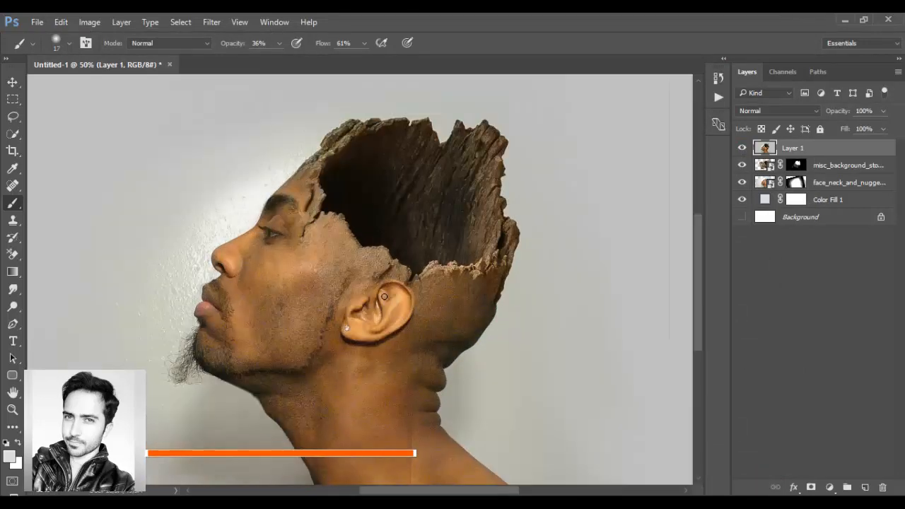
pyautogui.click(343, 224)
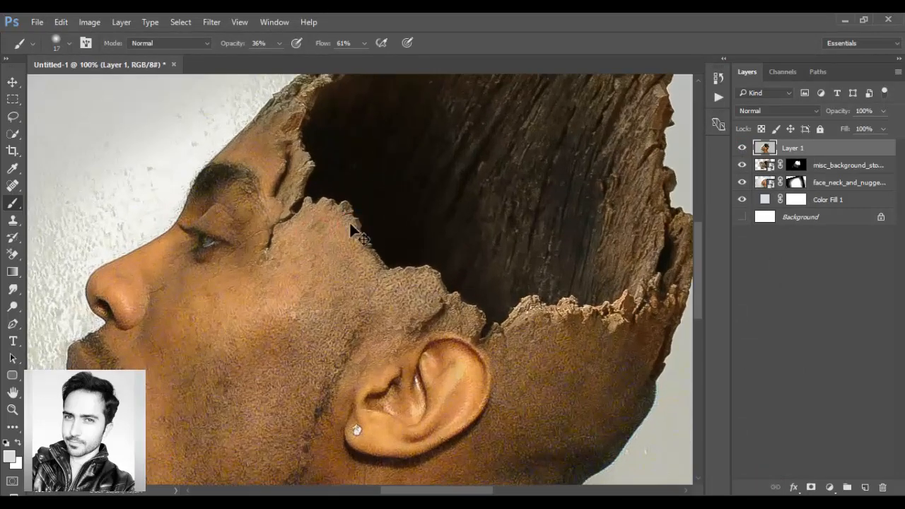
pyautogui.scroll(-2, 347, 272)
pyautogui.scroll(-6, 347, 272)
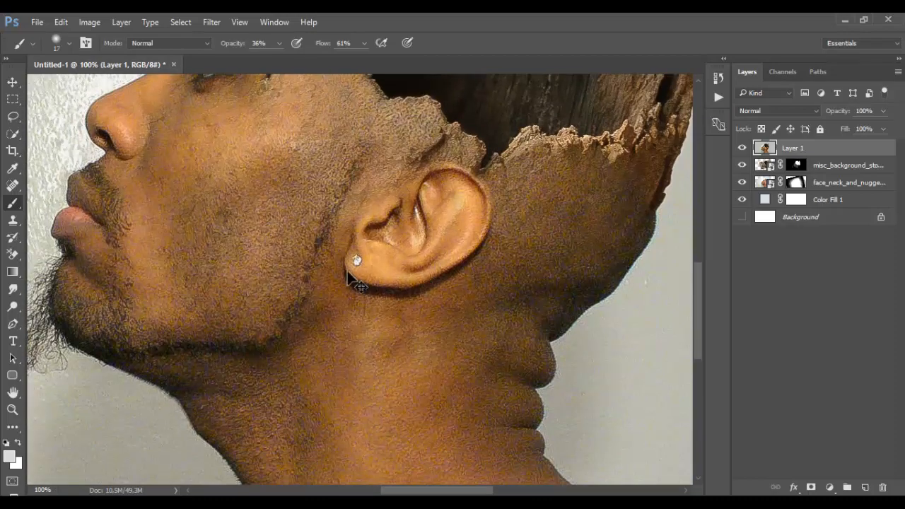
pyautogui.keyDown('alt'); pyautogui.click(347, 272); pyautogui.keyUp('alt')
pyautogui.keyDown('alt'); pyautogui.click(348, 272); pyautogui.keyUp('alt')
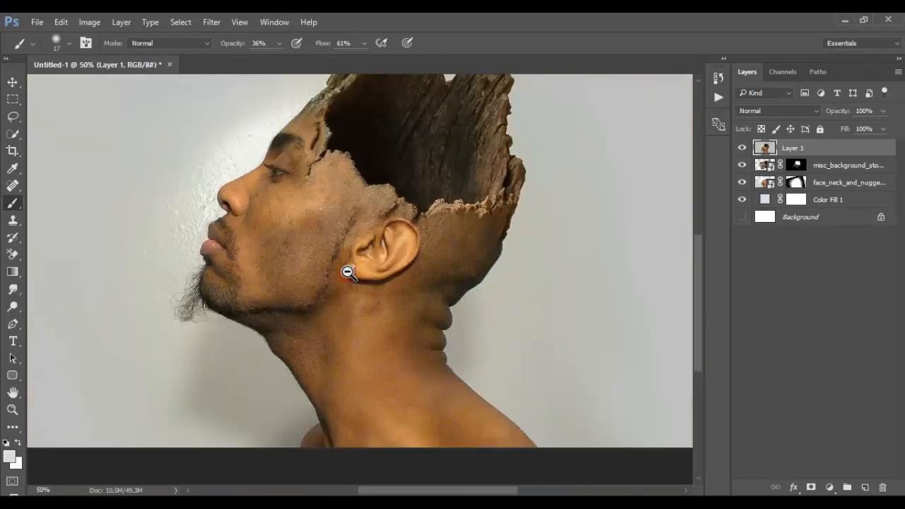
pyautogui.keyDown('alt'); pyautogui.click(347, 271); pyautogui.keyUp('alt')
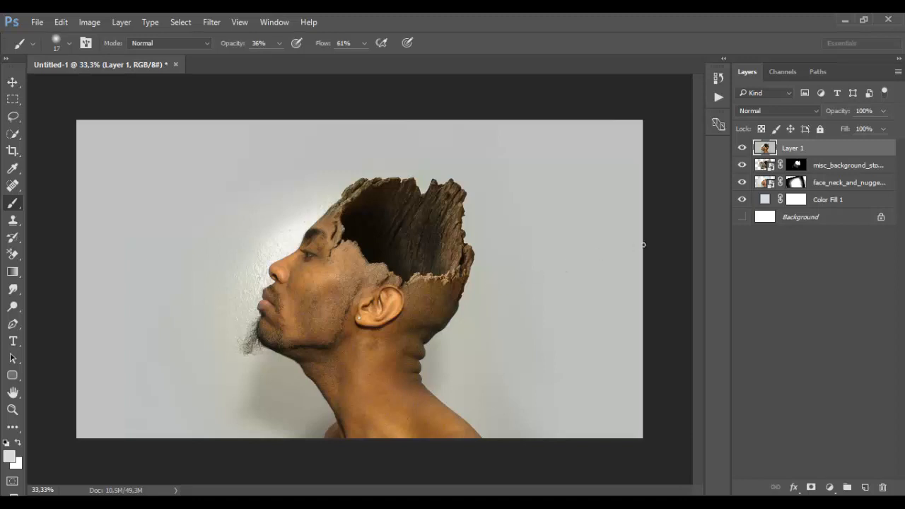
pyautogui.click(20, 410)
pyautogui.click(372, 43)
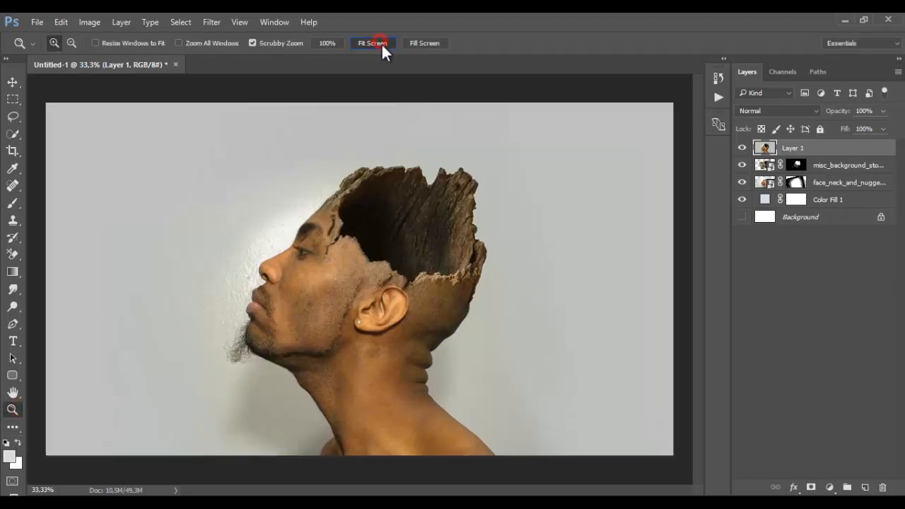